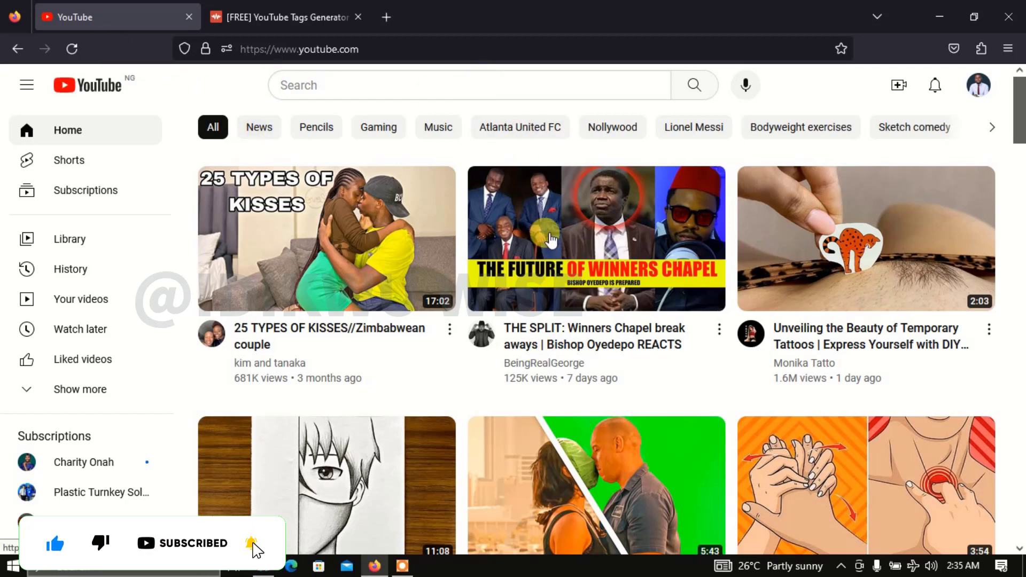
Step: Go to YouTube Studio for the channel and start a new video upload up to choosing the file
left_click(979, 87)
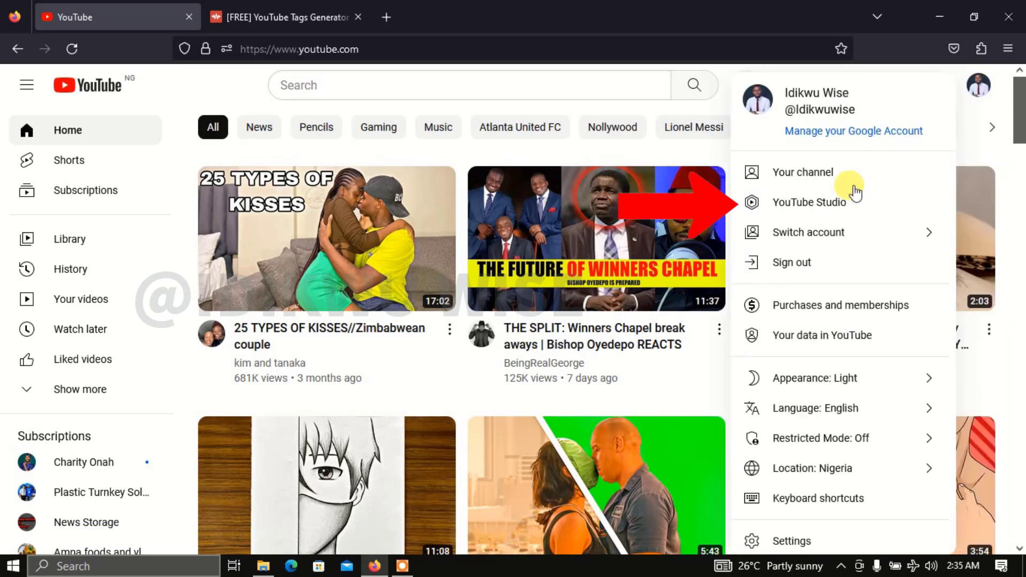
left_click(828, 205)
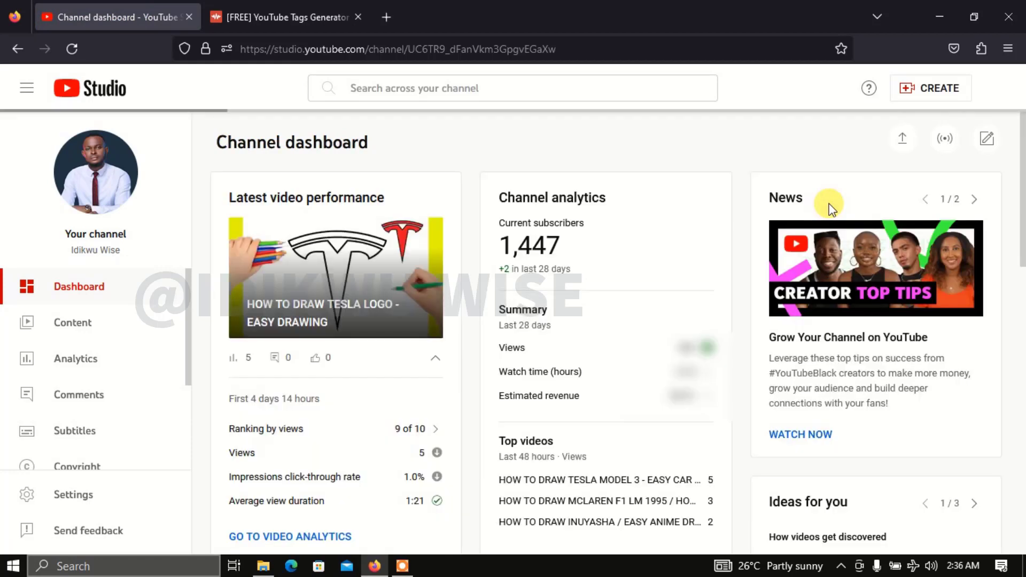
left_click(902, 140)
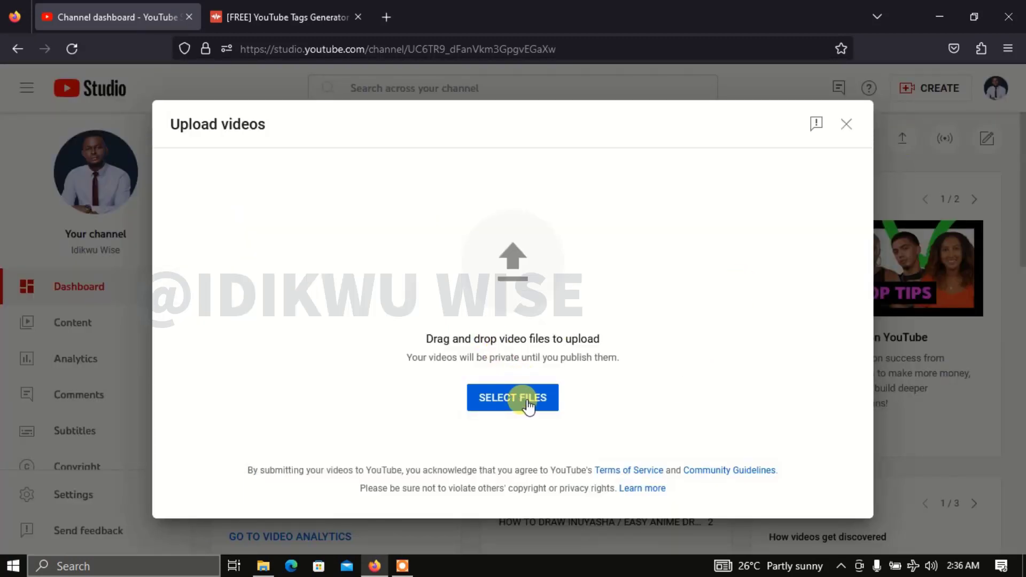
left_click(520, 271)
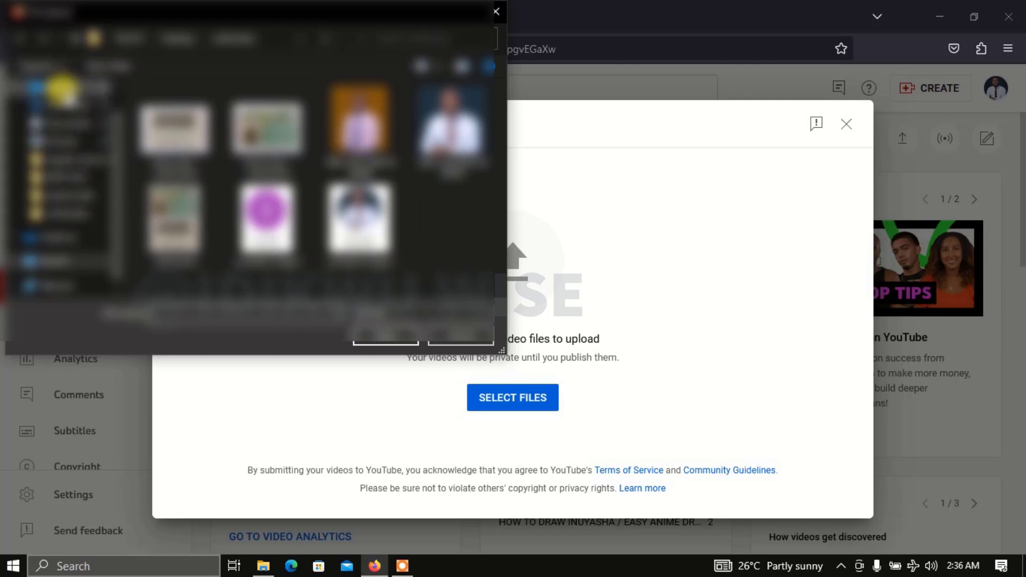
Step: Upload the video file "add tax to adsense...final copy" from the "Adsense tutorials" folder on the desktop
left_click(61, 88)
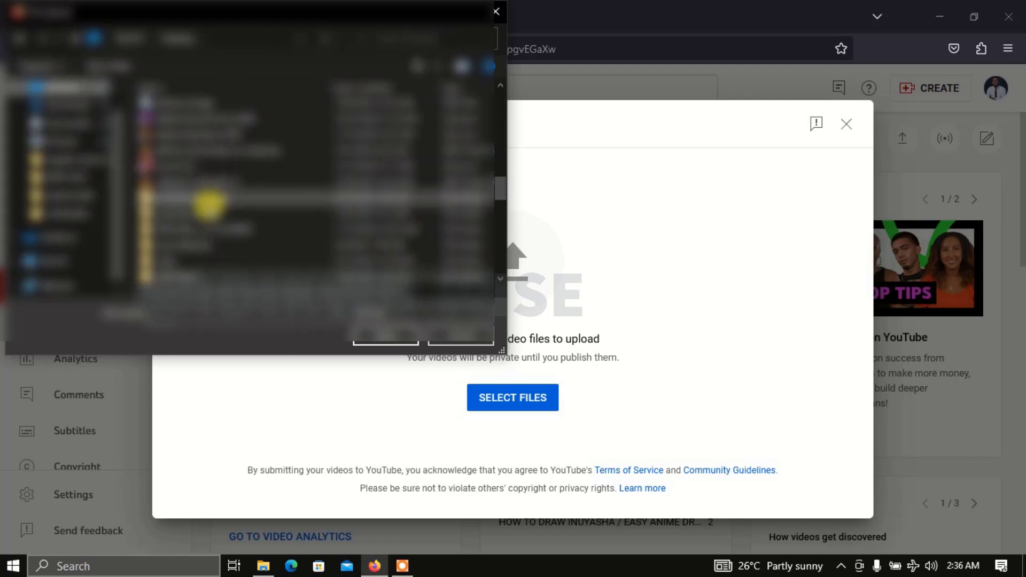
scroll(207, 213, "down", 3)
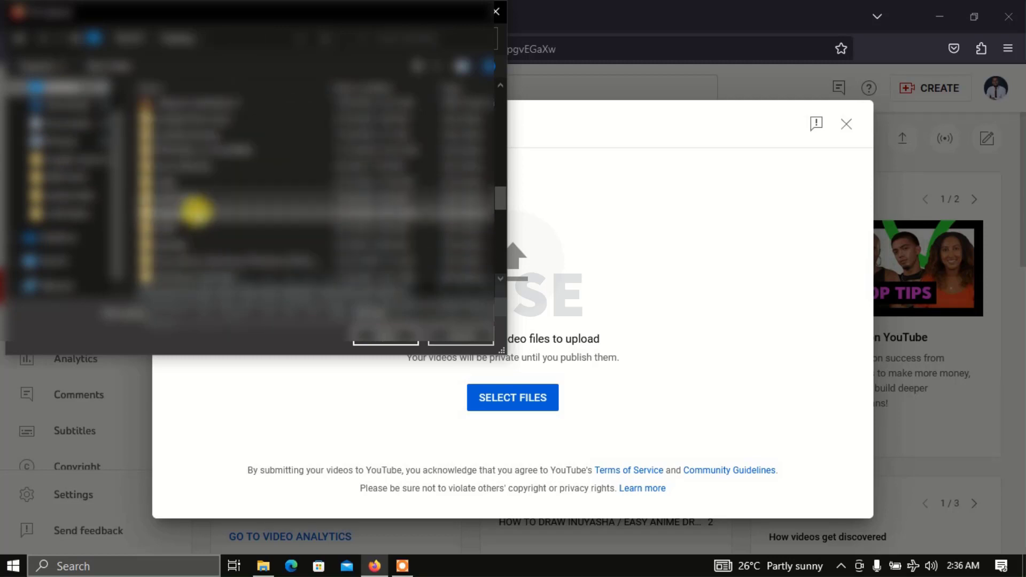
scroll(200, 213, "down", 5)
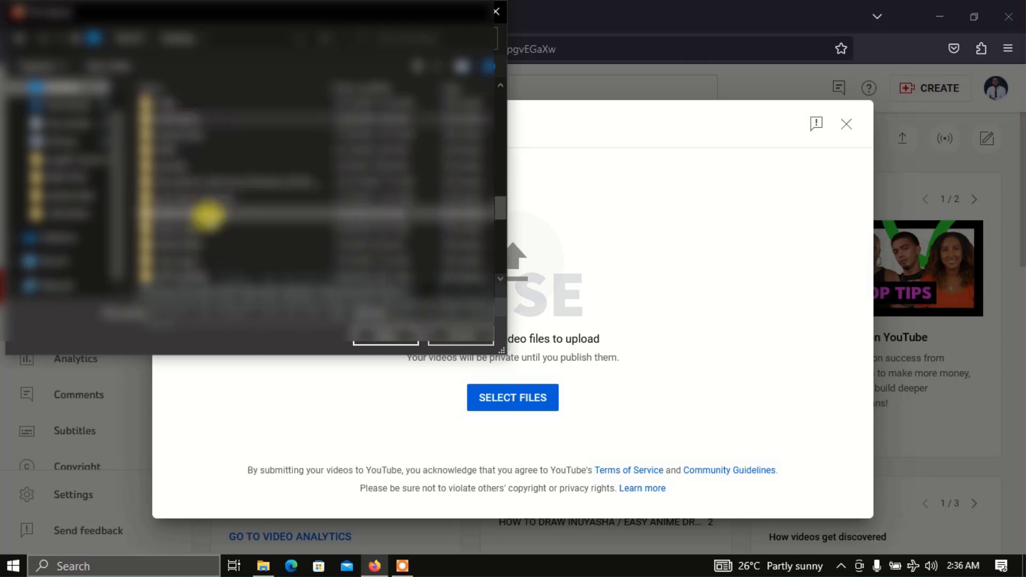
scroll(207, 211, "up", 5)
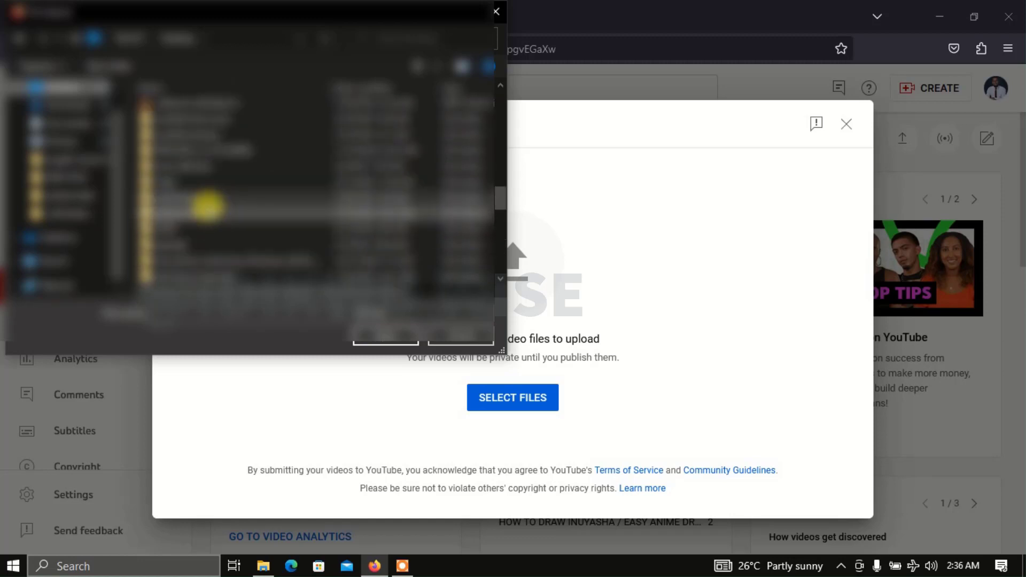
scroll(213, 221, "up", 2)
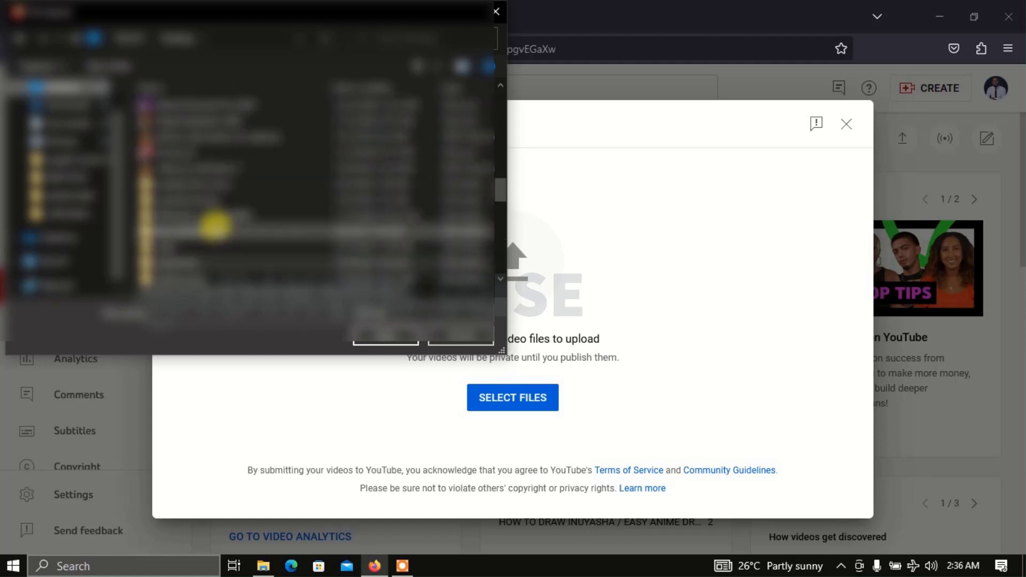
scroll(215, 225, "down", 3)
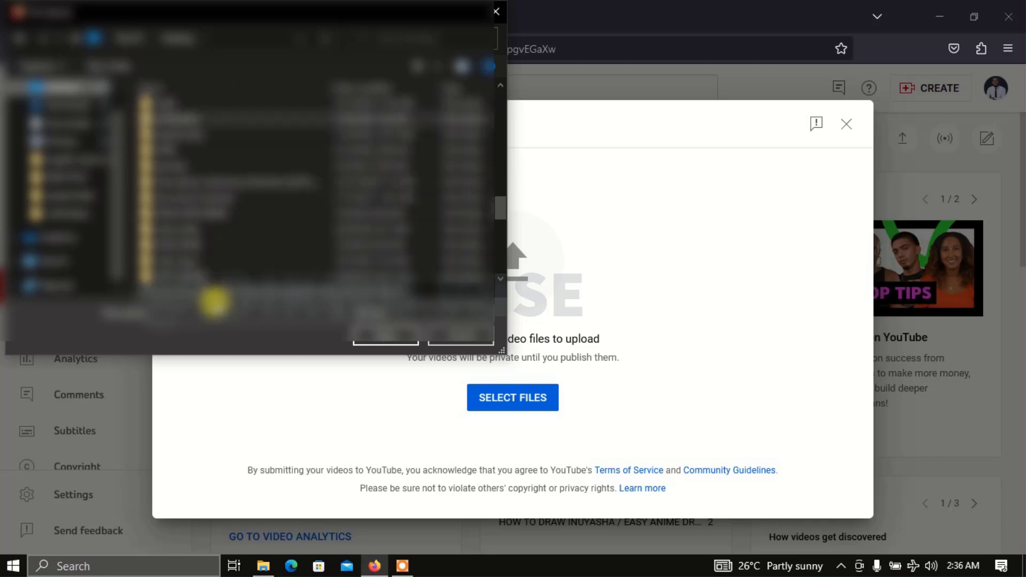
scroll(212, 224, "up", 2)
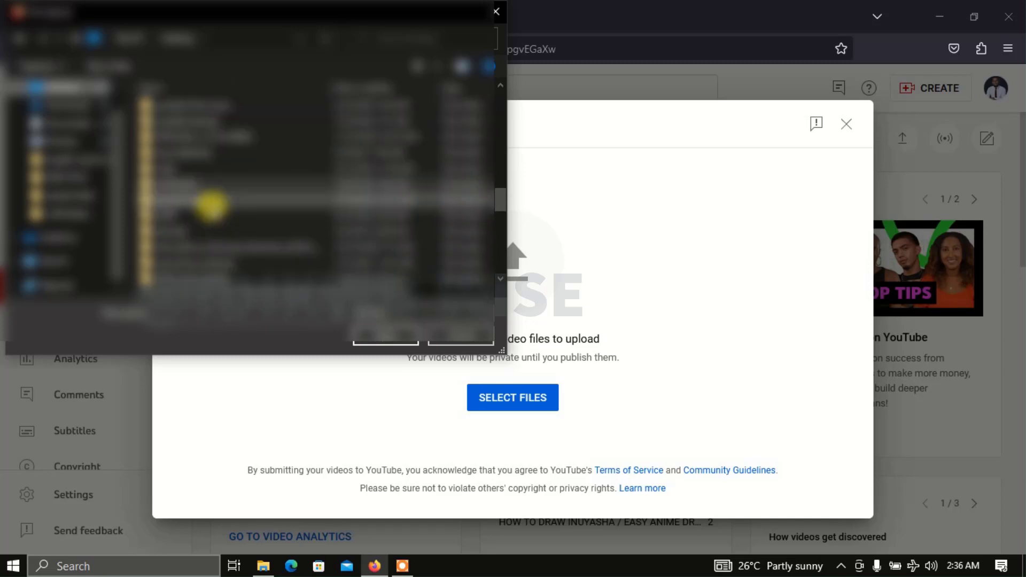
scroll(213, 204, "down", 8)
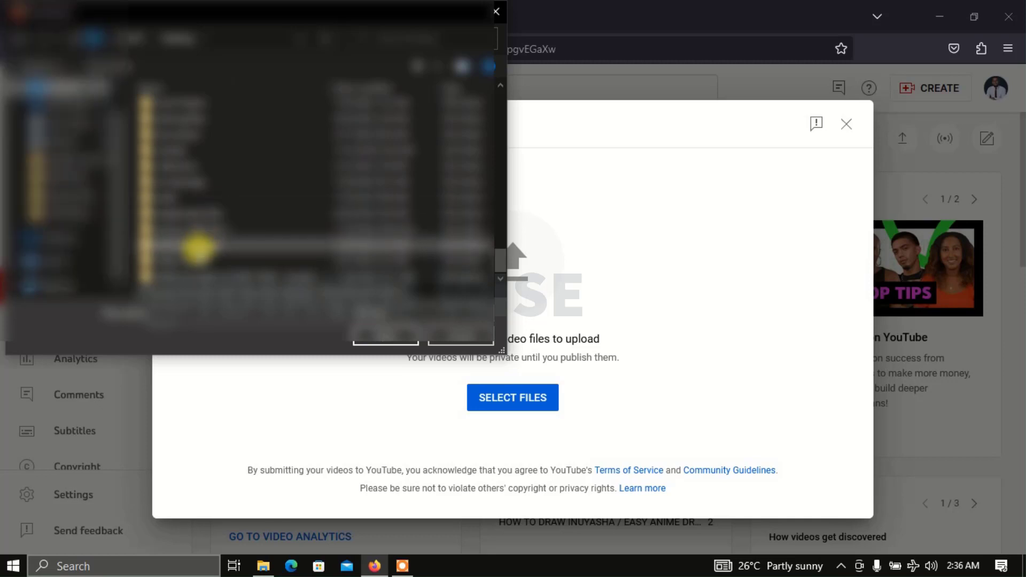
left_click(198, 246)
double_click(198, 246)
left_click(179, 142)
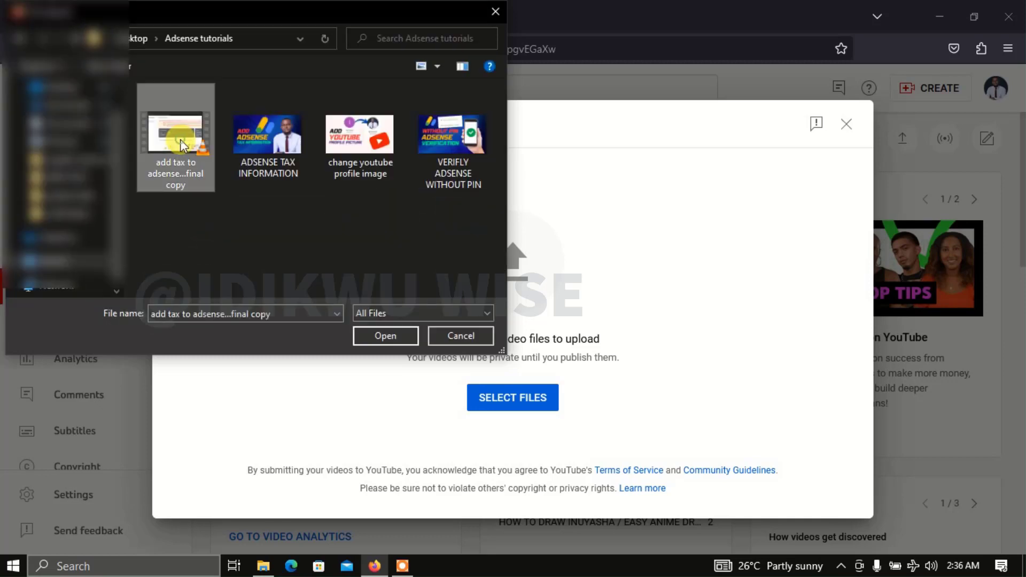
left_click(385, 338)
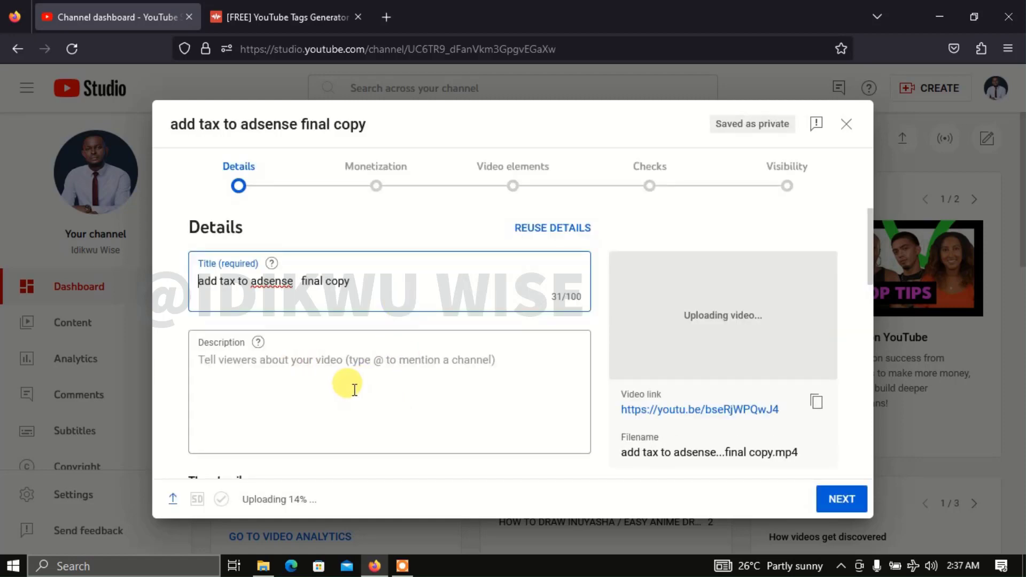
Step: Replace the video's default title with "How To Add Tax Information To Adsense"
left_click(361, 287)
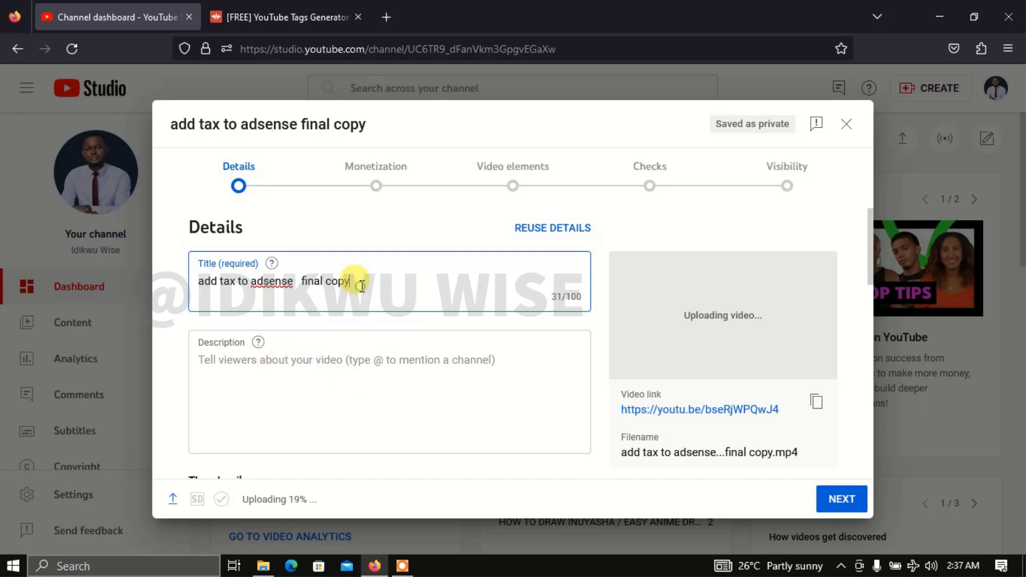
key("BackSpace")
key("BackSpace")
key("BackSpace")
key("BackSpace")
key("BackSpace")
key("BackSpace")
key("BackSpace")
key("BackSpace")
key("BackSpace")
key("BackSpace")
key("BackSpace")
key("BackSpace")
key("BackSpace")
key("BackSpace")
key("BackSpace")
key("BackSpace")
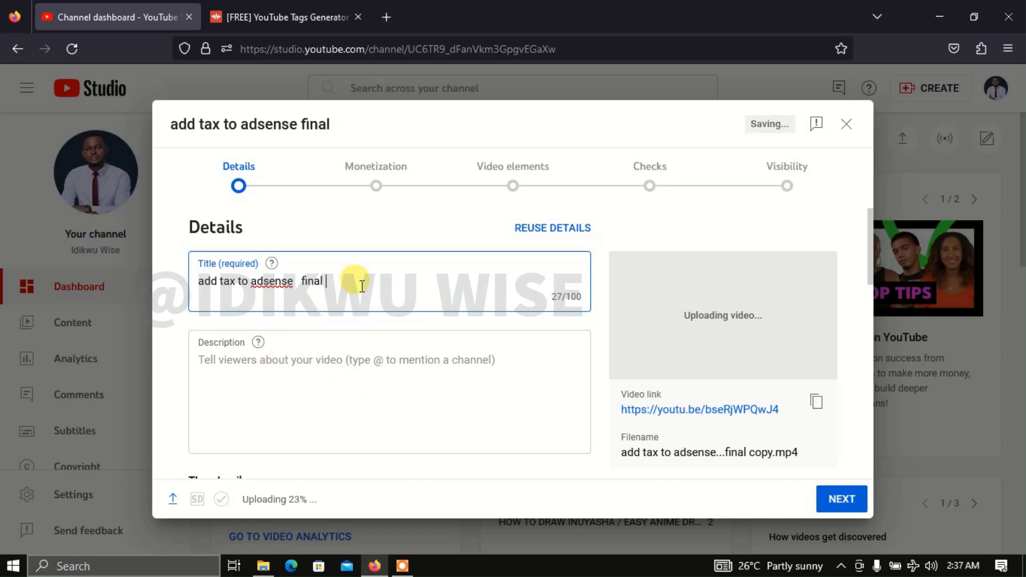
key("BackSpace")
key("BackSpace")
key("BackSpace")
key("BackSpace")
key("BackSpace")
key("BackSpace")
key("BackSpace")
key("BackSpace")
key("BackSpace")
key("BackSpace")
key("BackSpace")
key("BackSpace")
key("BackSpace")
key("BackSpace")
key("BackSpace")
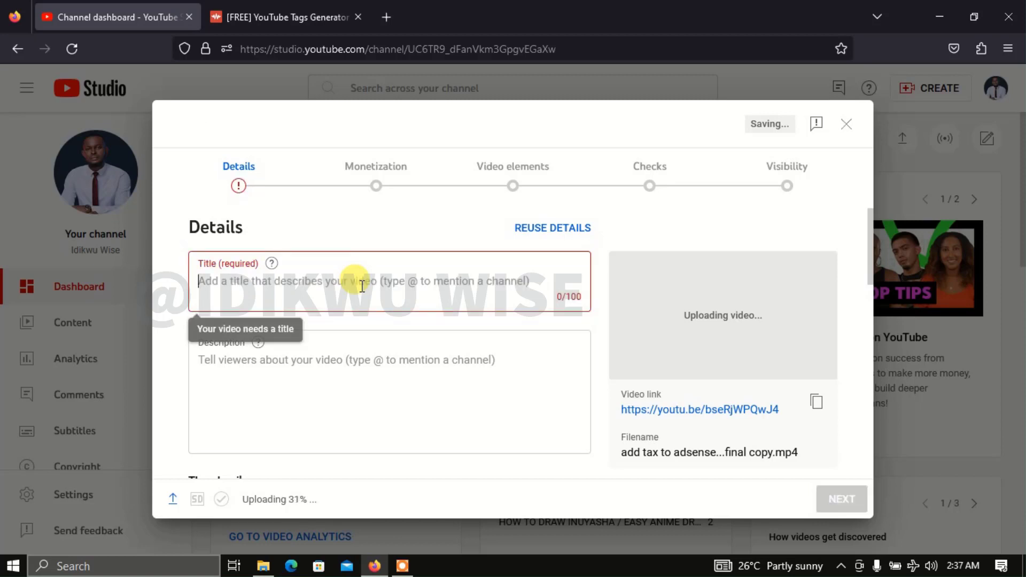
type("HO")
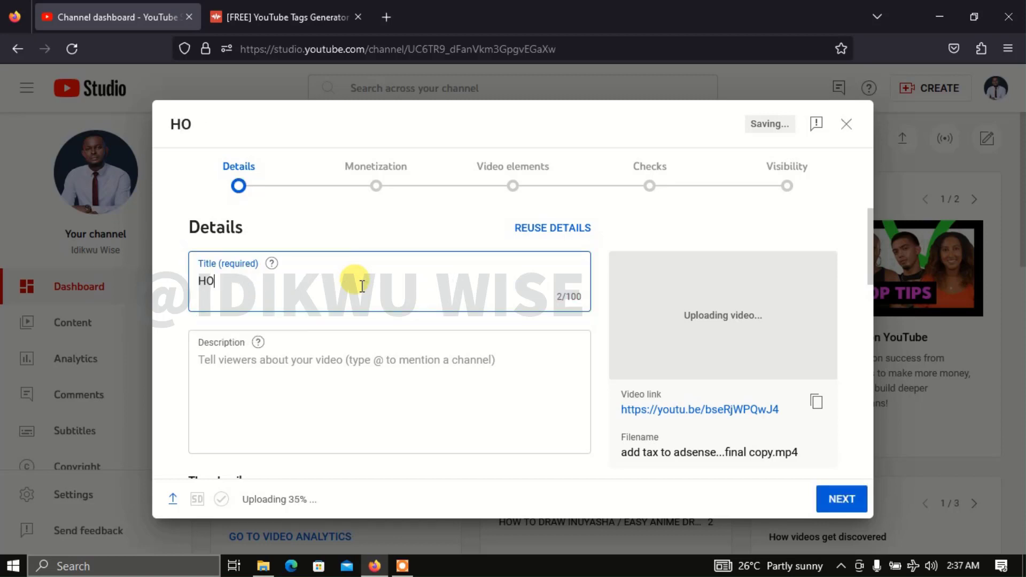
key("BackSpace")
type("ow R")
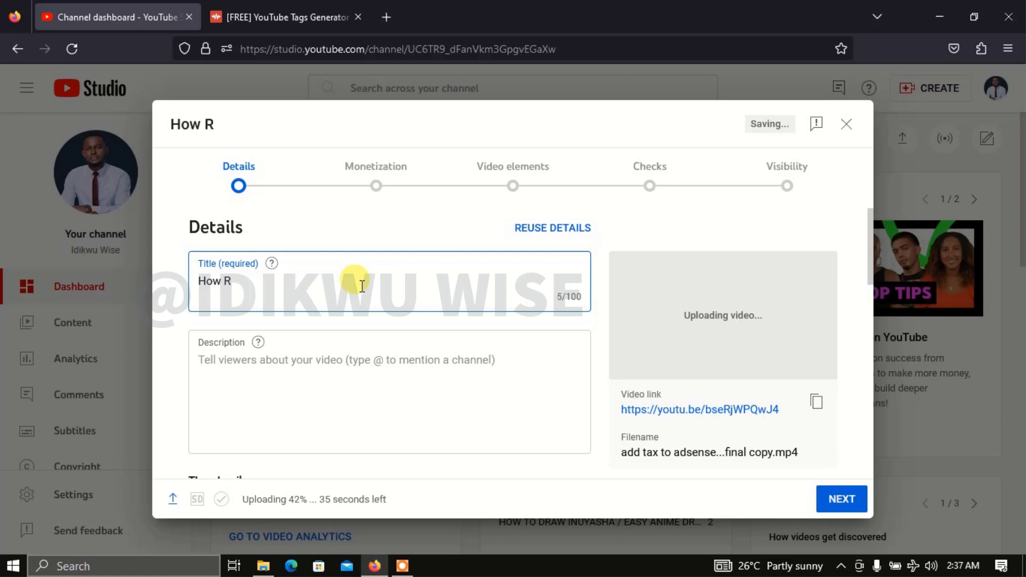
key("BackSpace")
type("To Add")
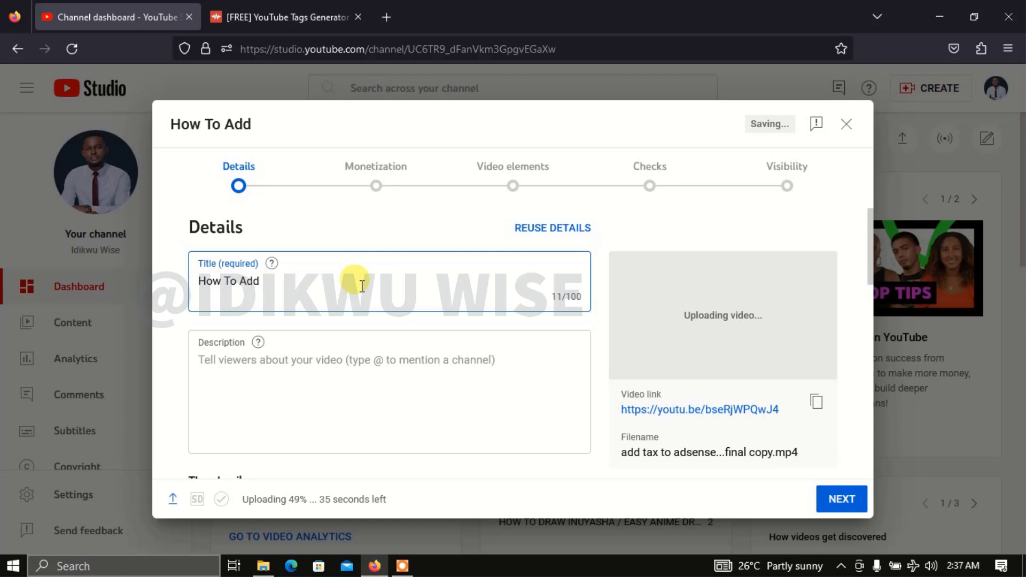
type(" Tax Inf")
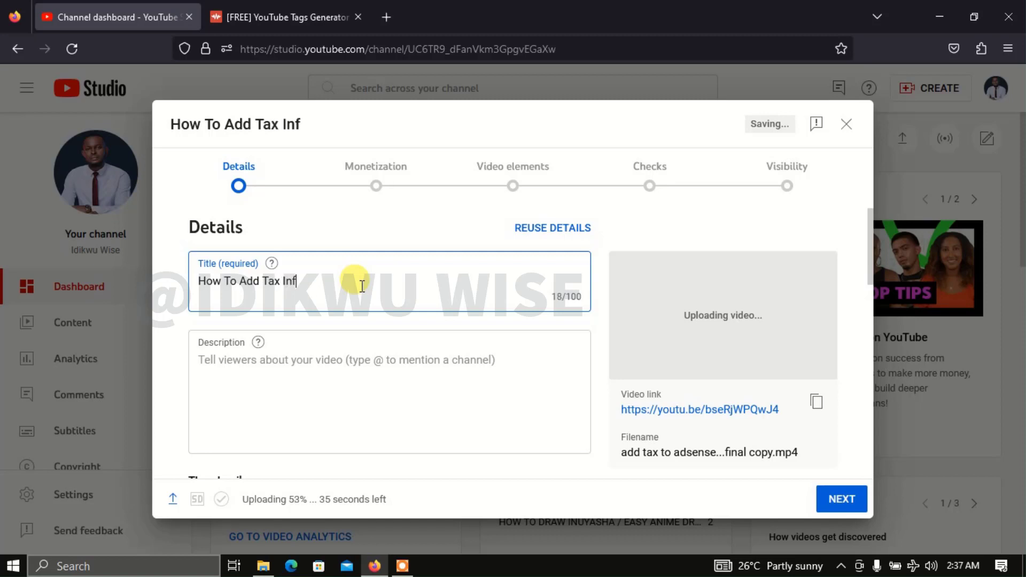
type("ormatio ")
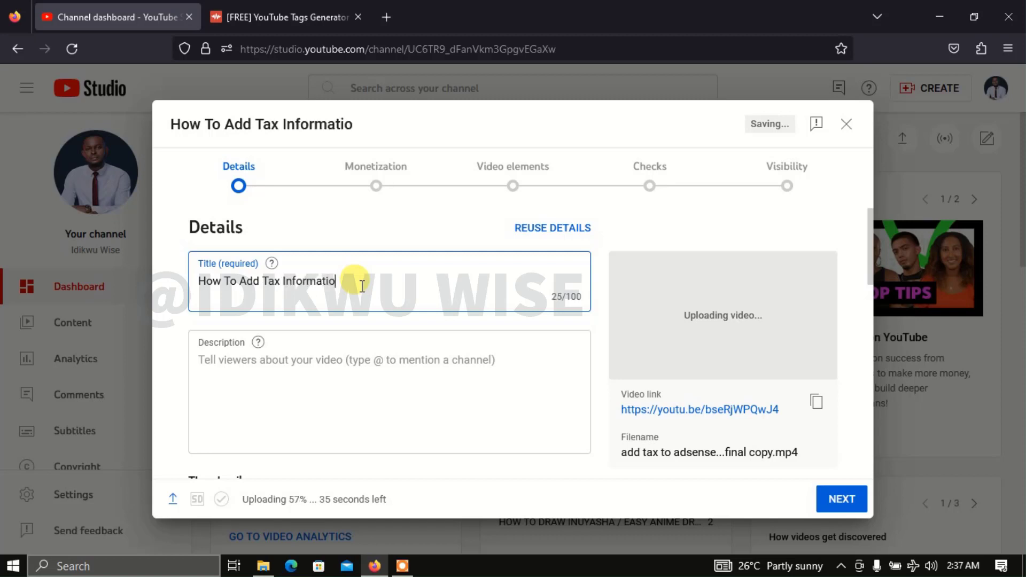
type("To")
key("BackSpace")
key("BackSpace")
key("BackSpace")
key("BackSpace")
type("mn")
key("BackSpace")
key("BackSpace")
type("n To Adsense")
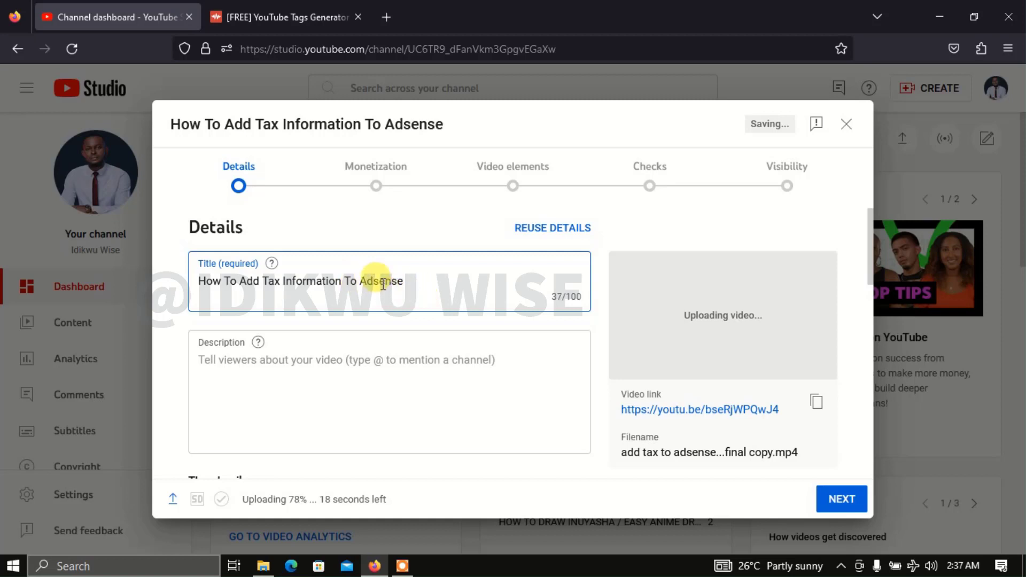
Step: Correct "Adsense" to "AdSense" in the video title and append "(2023)" at its end
left_click(382, 283)
key("BackSpace")
type("S")
left_click(420, 278)
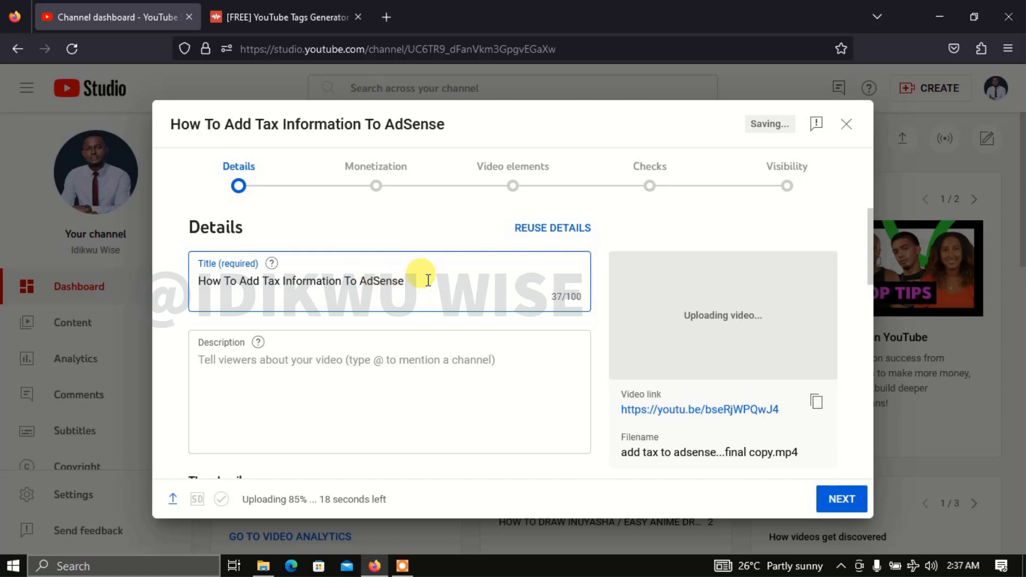
type("(2023")
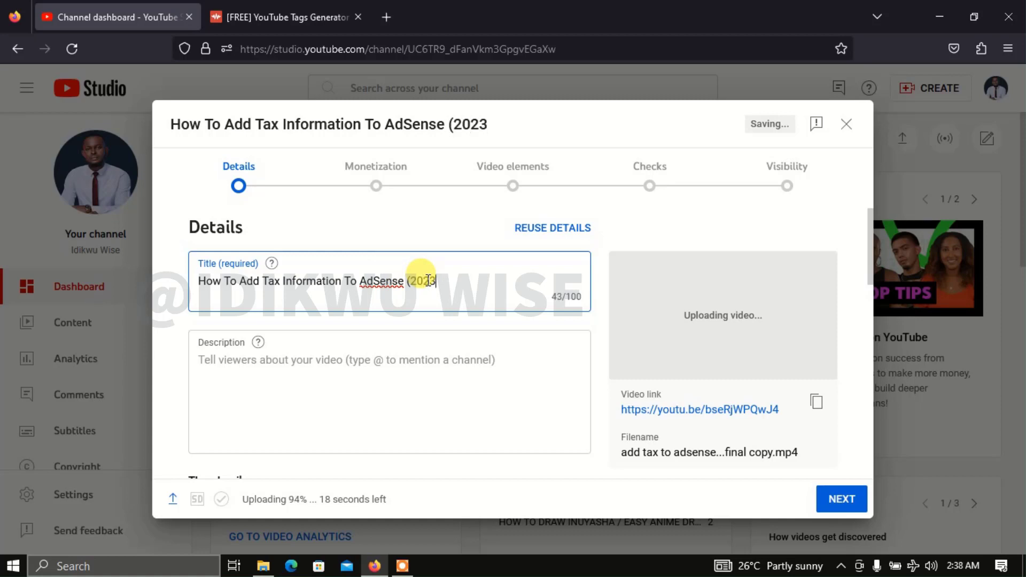
type(")")
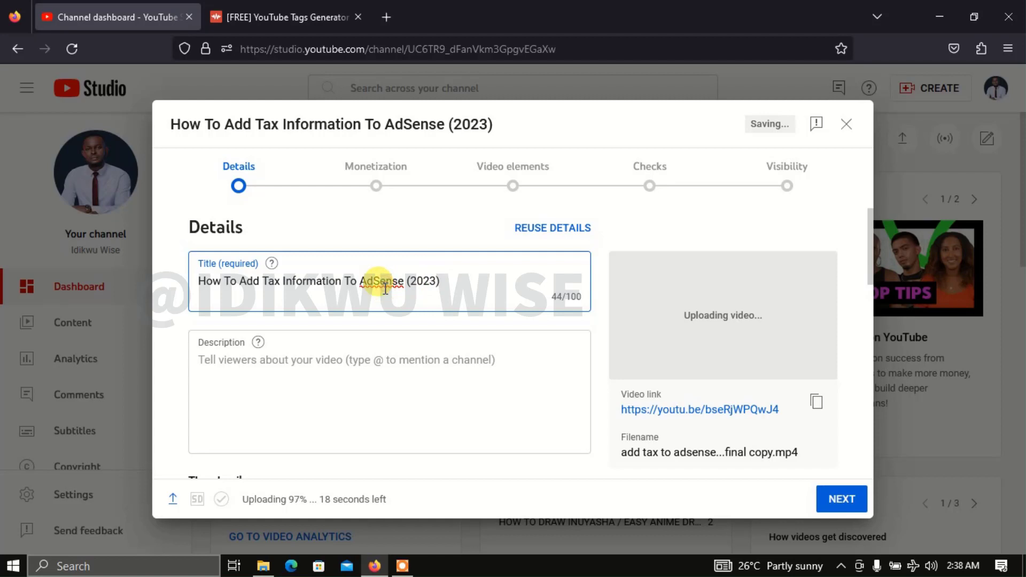
right_click(385, 287)
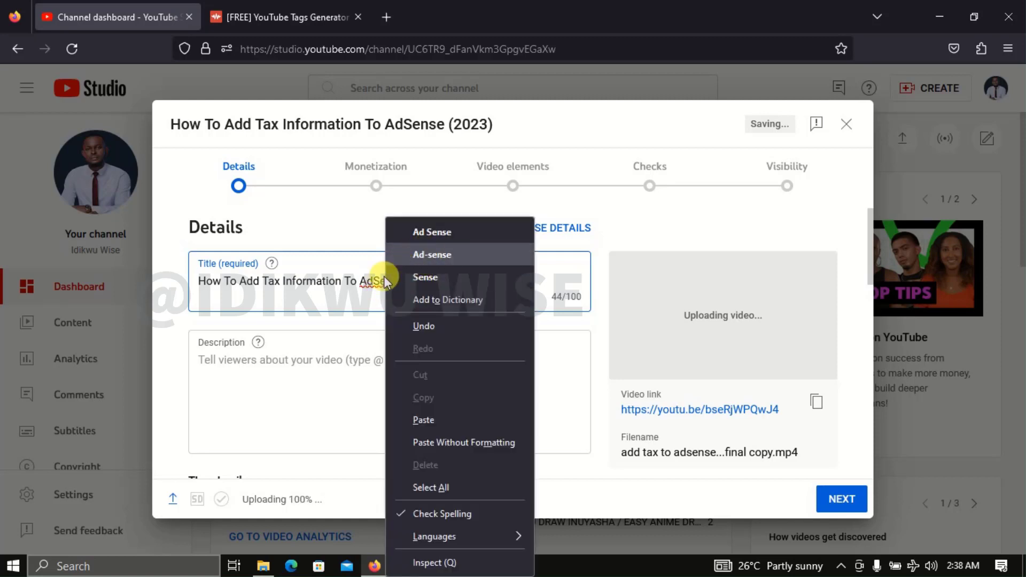
left_click(376, 280)
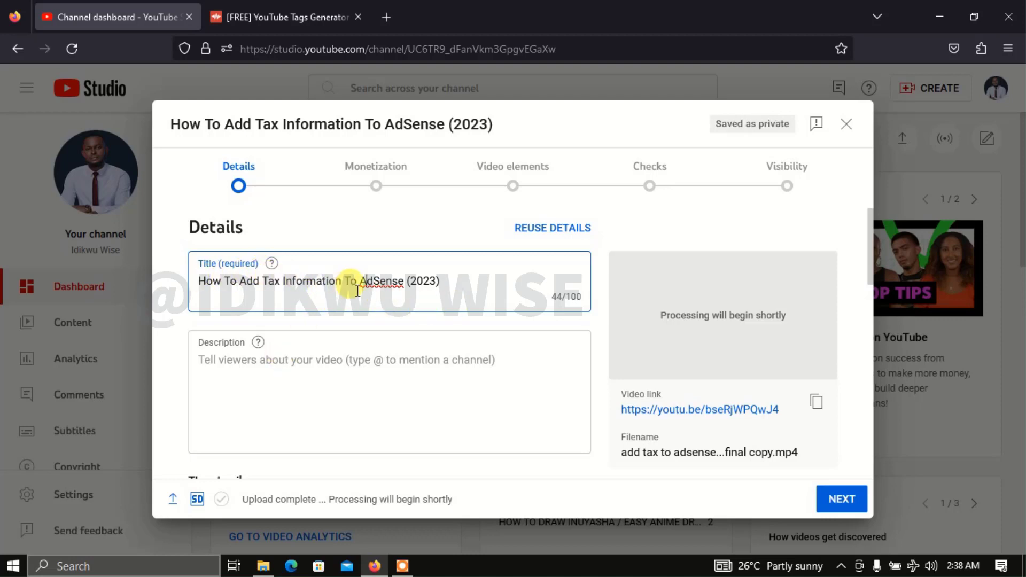
Step: Enter the video description "This video explain step by step way in which you can add tax information to google adsense."
left_click(250, 380)
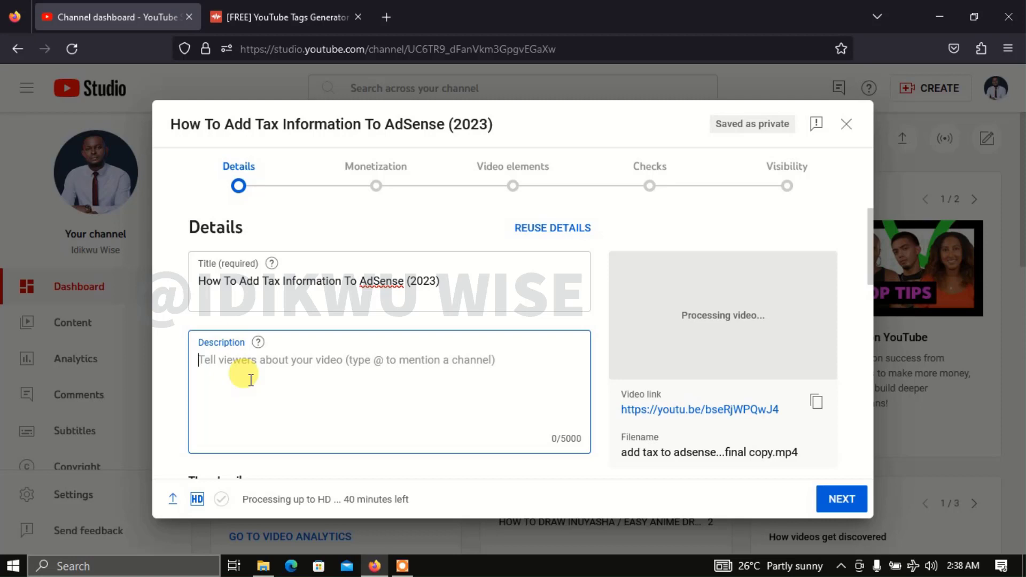
type("th")
key("BackSpace")
key("BackSpace")
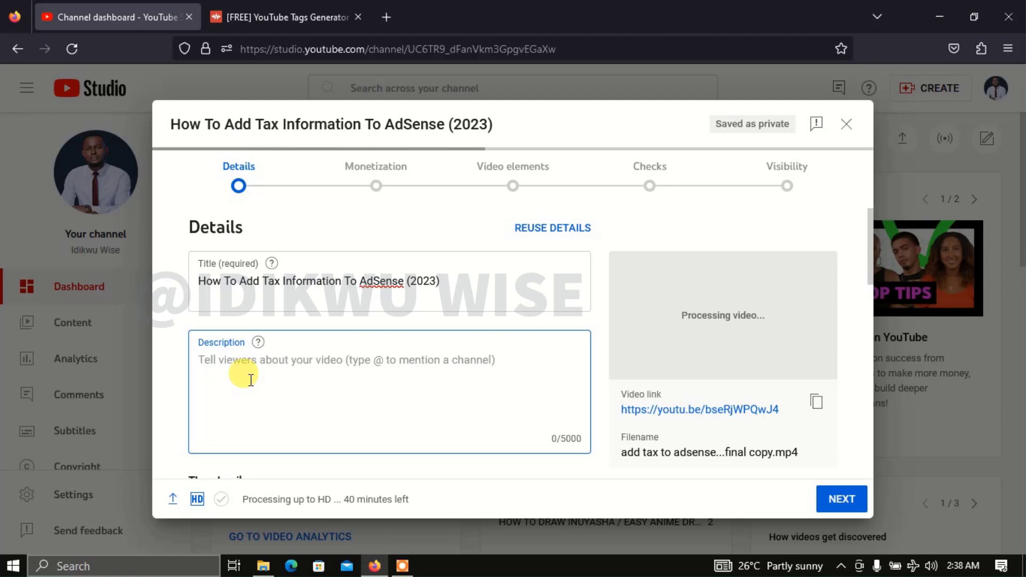
type("Thise")
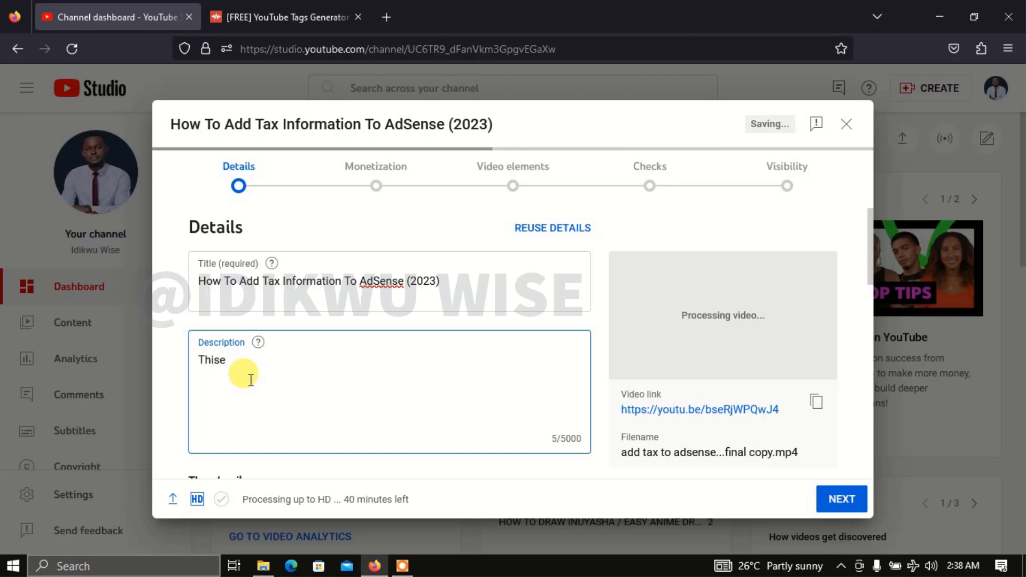
key("BackSpace")
key("BackSpace")
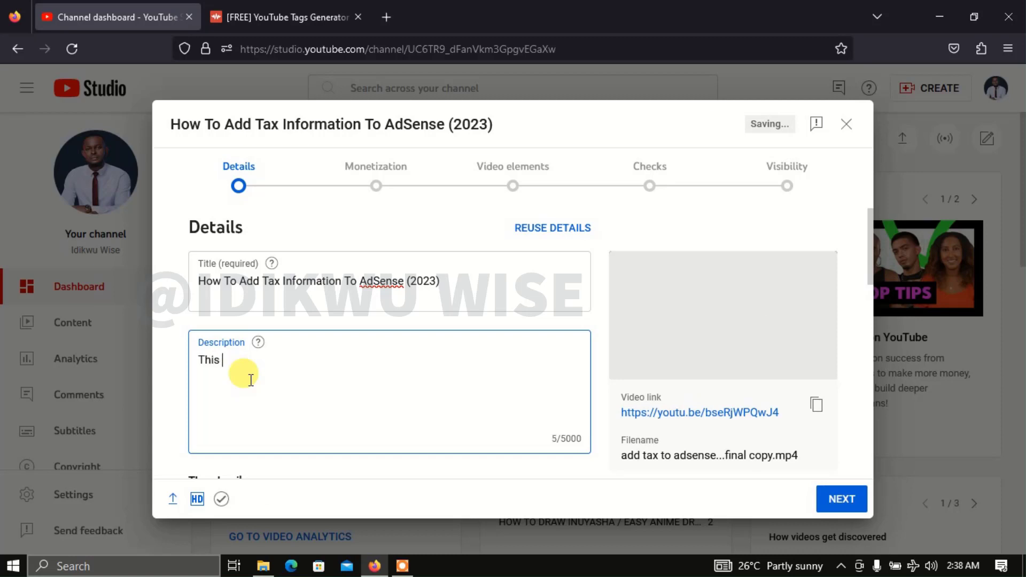
type("video ")
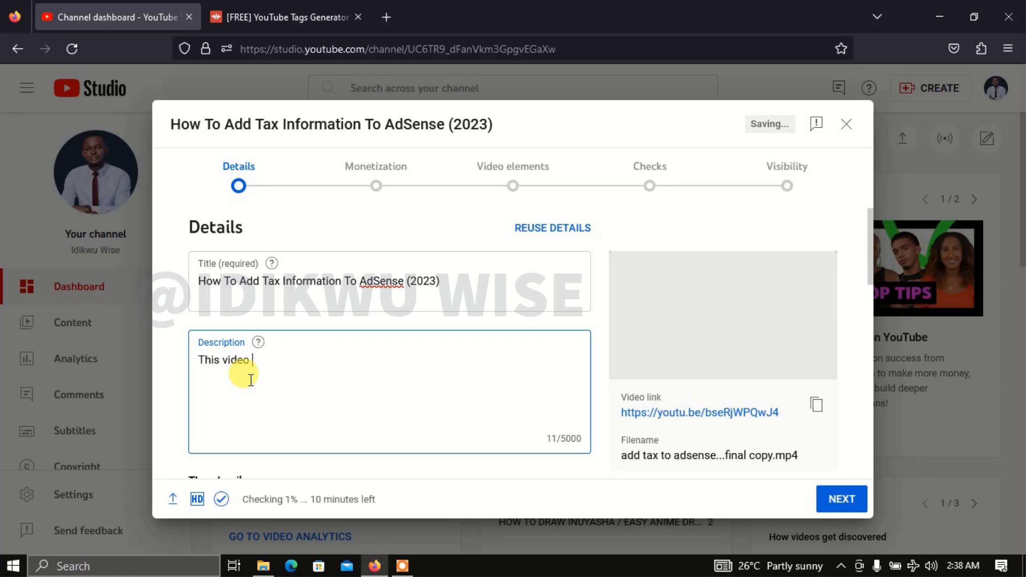
type("expl")
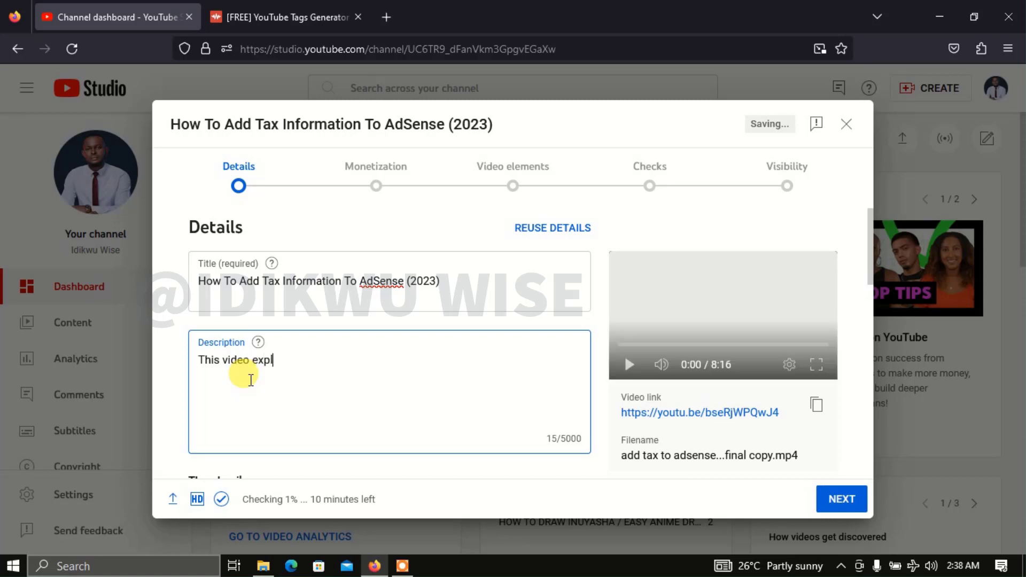
type("ain ")
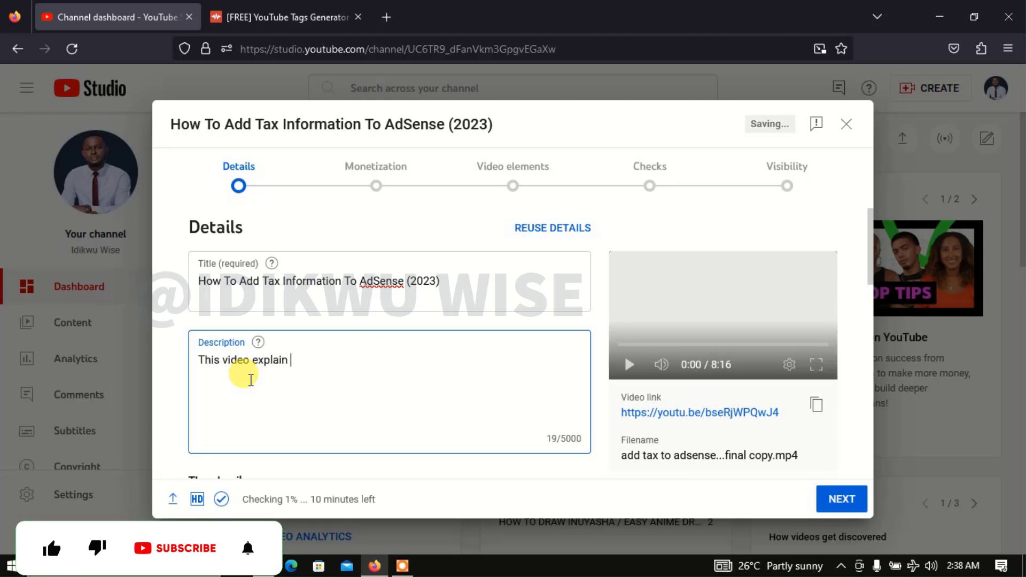
type("step bt")
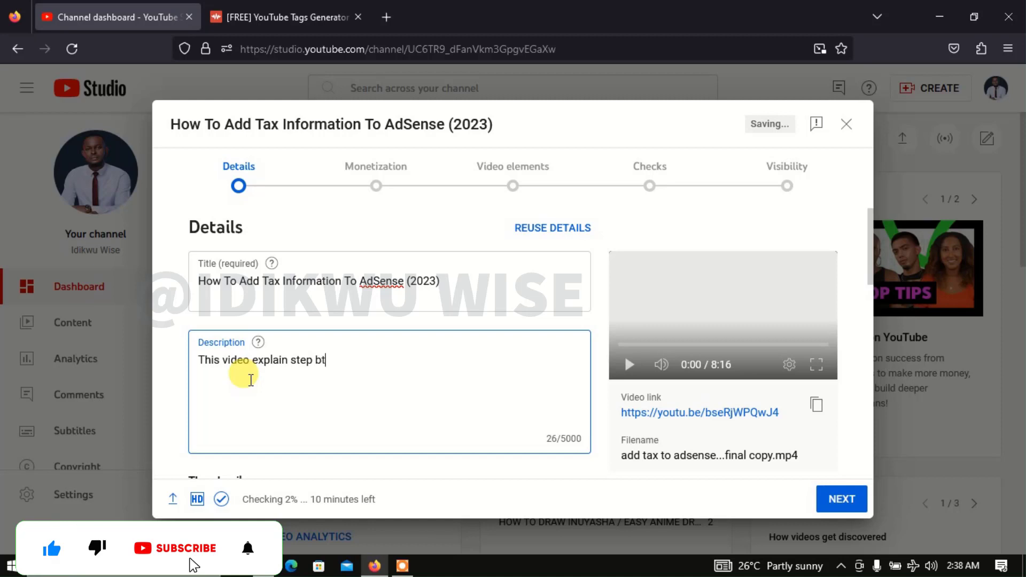
key("BackSpace")
type("ys")
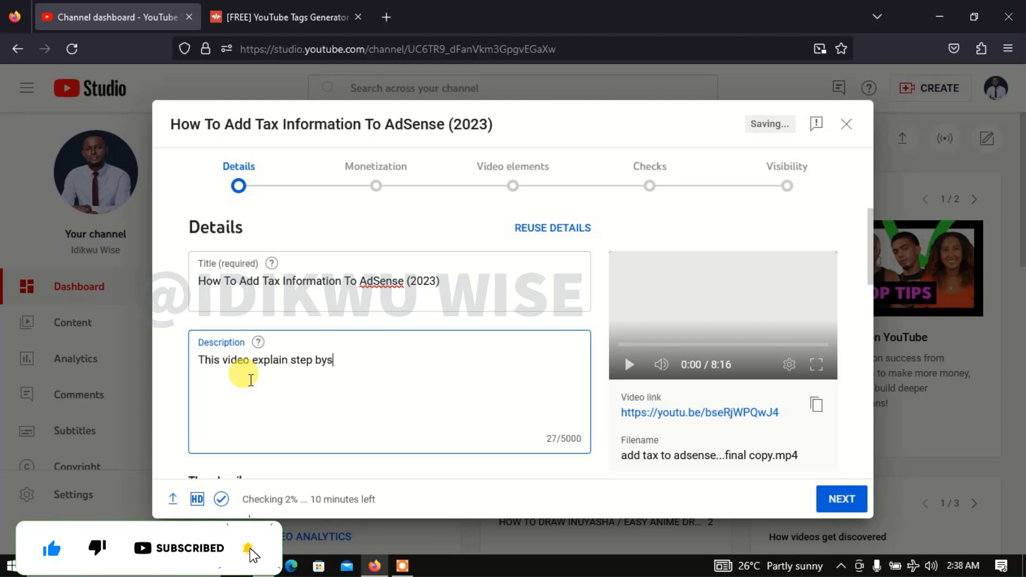
key("BackSpace")
type("ste")
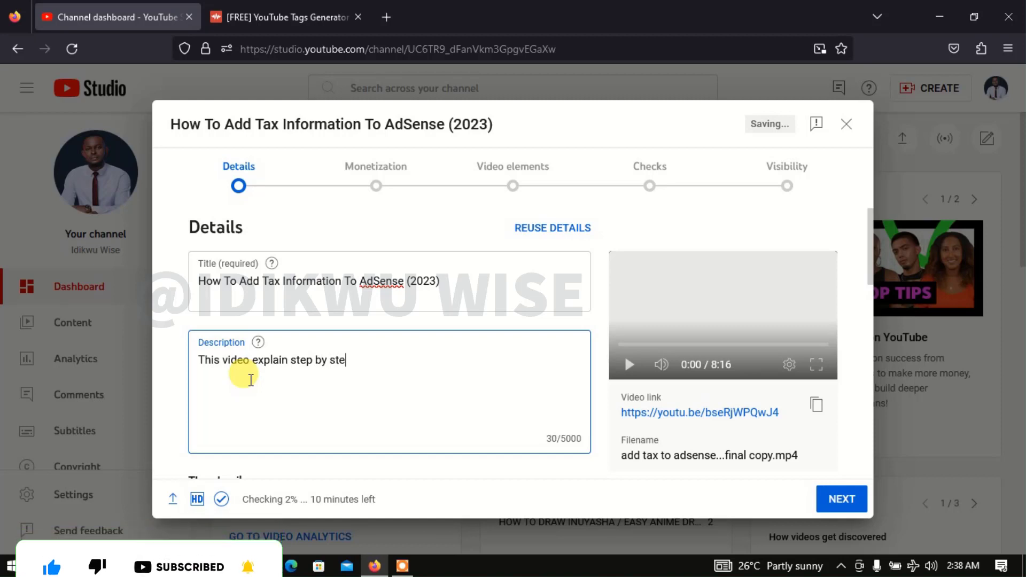
type("p way ")
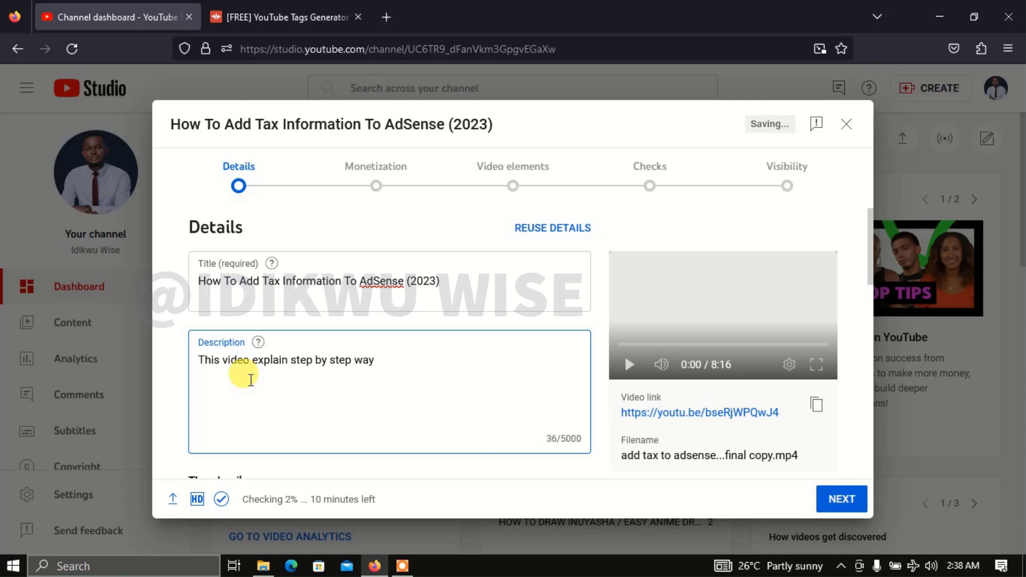
type("in which t")
key("BackSpace")
type("you can add ")
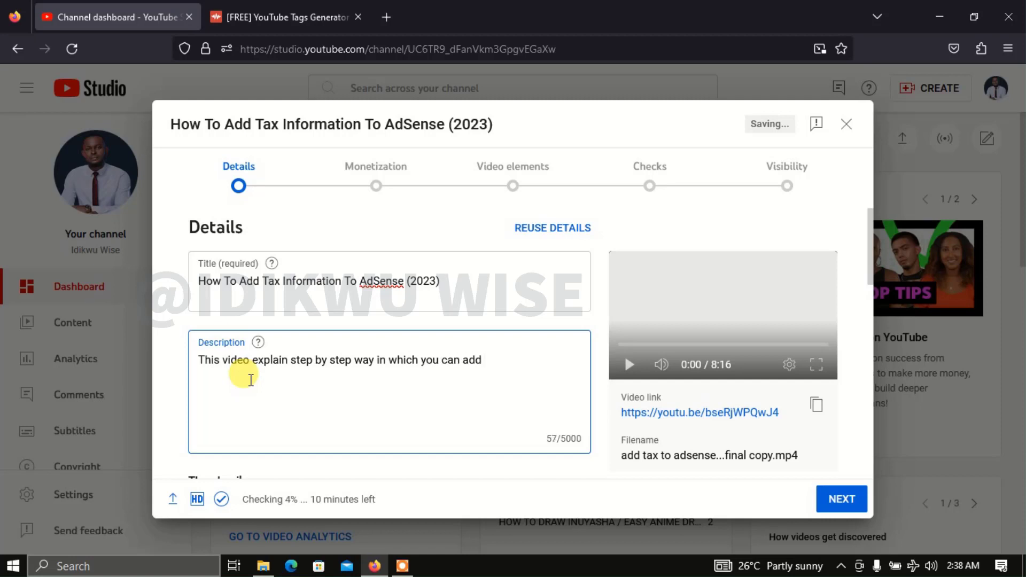
type("tax informatio")
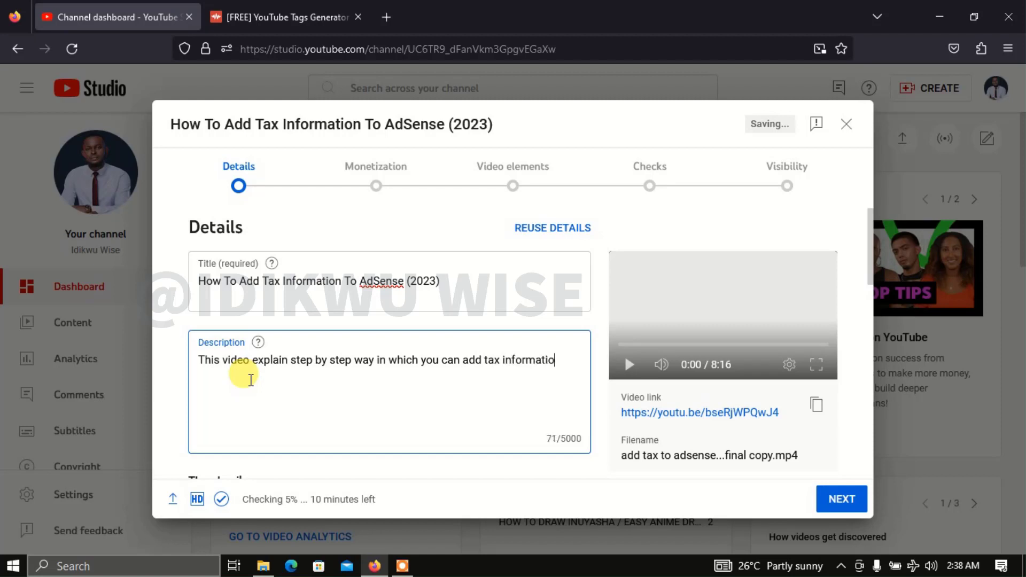
type("n to google adsens")
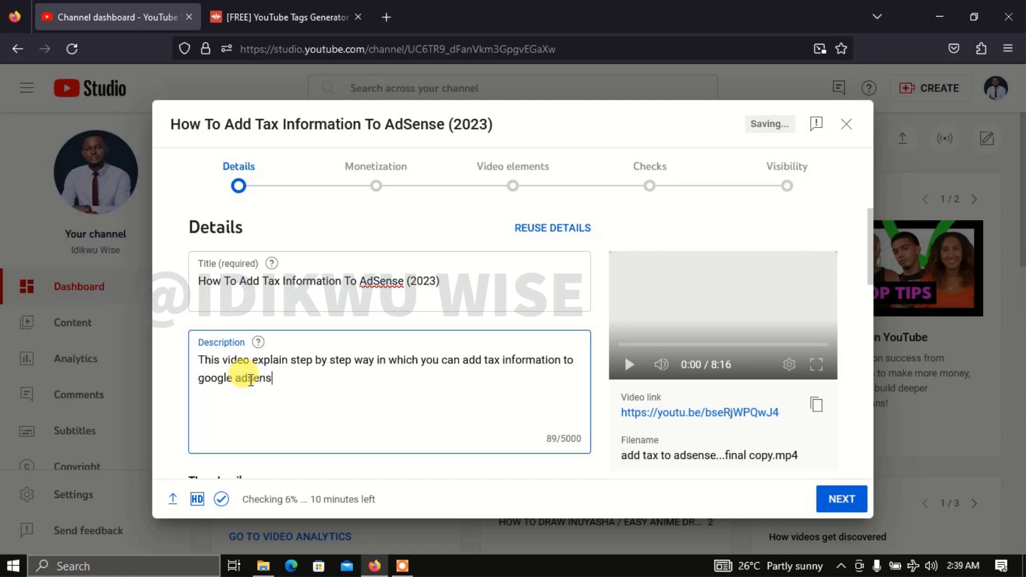
type("e.")
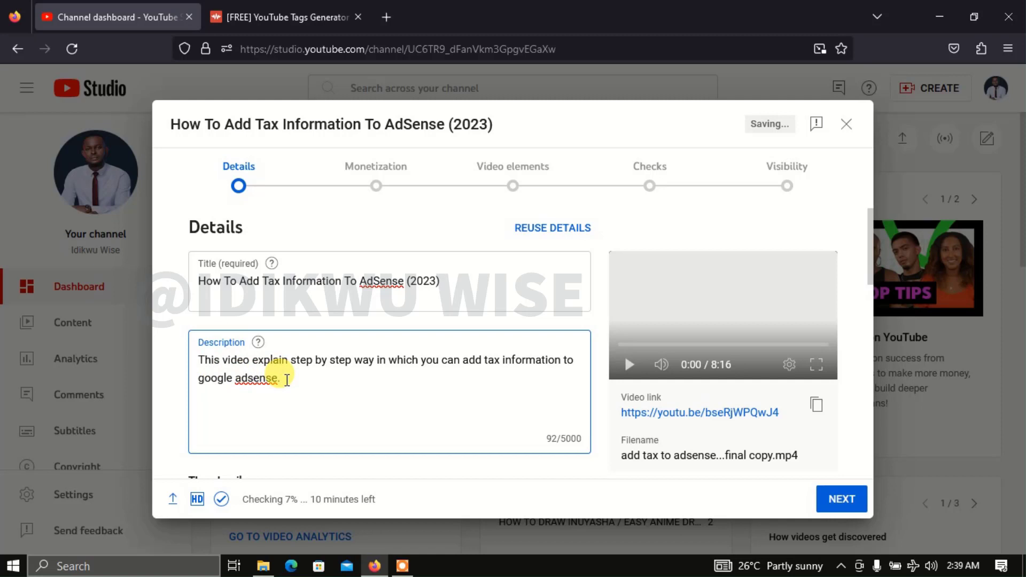
Step: Add the hashtags #adsense, #youtube and #tax on a new line below the description text
type("#")
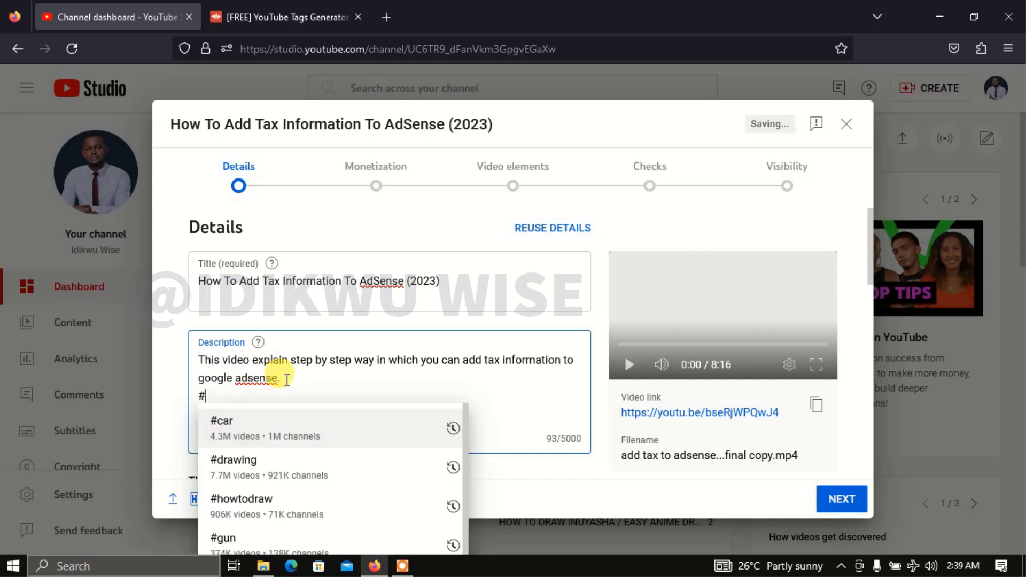
type("adse")
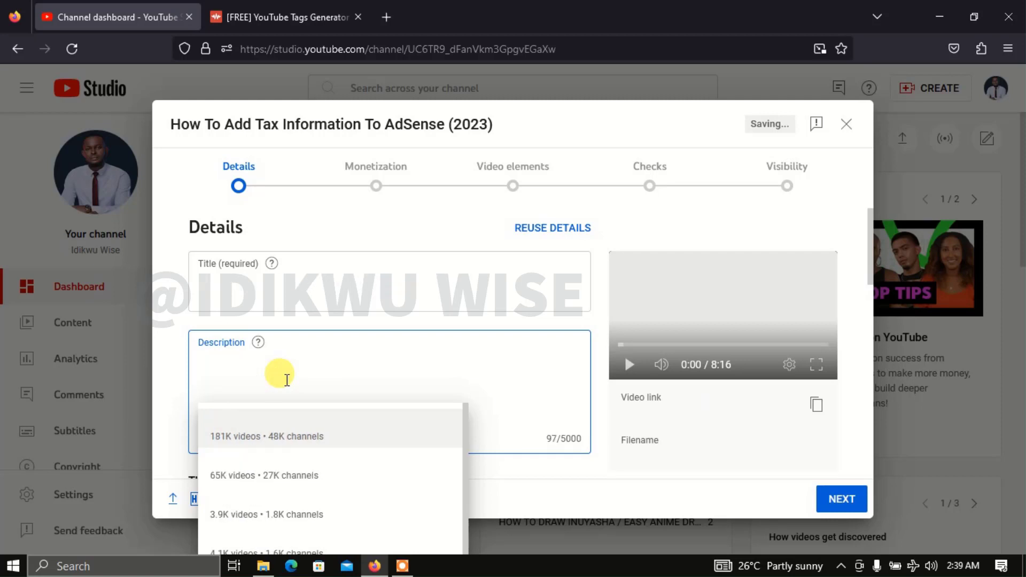
left_click(255, 437)
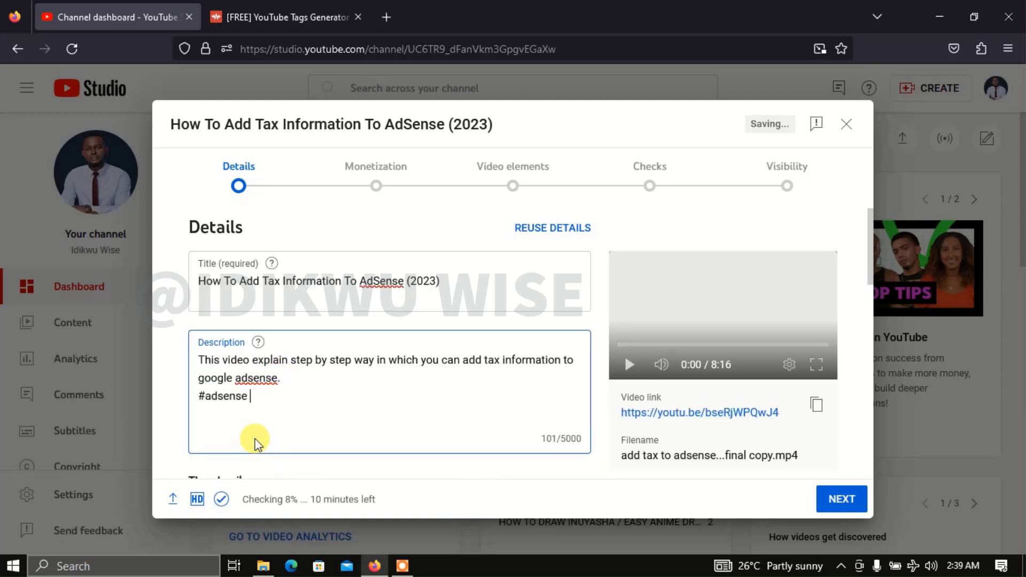
type("#")
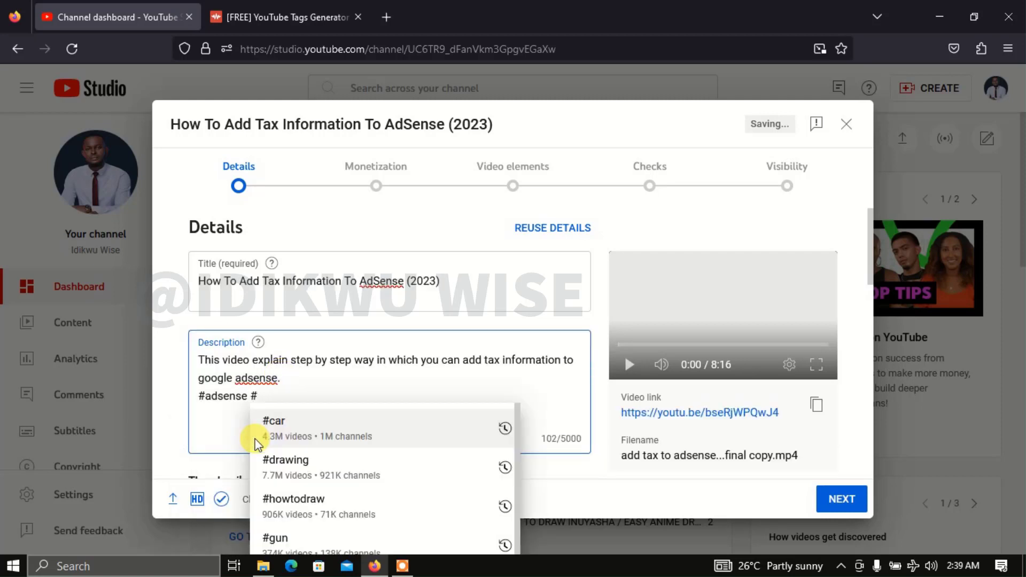
type("yout")
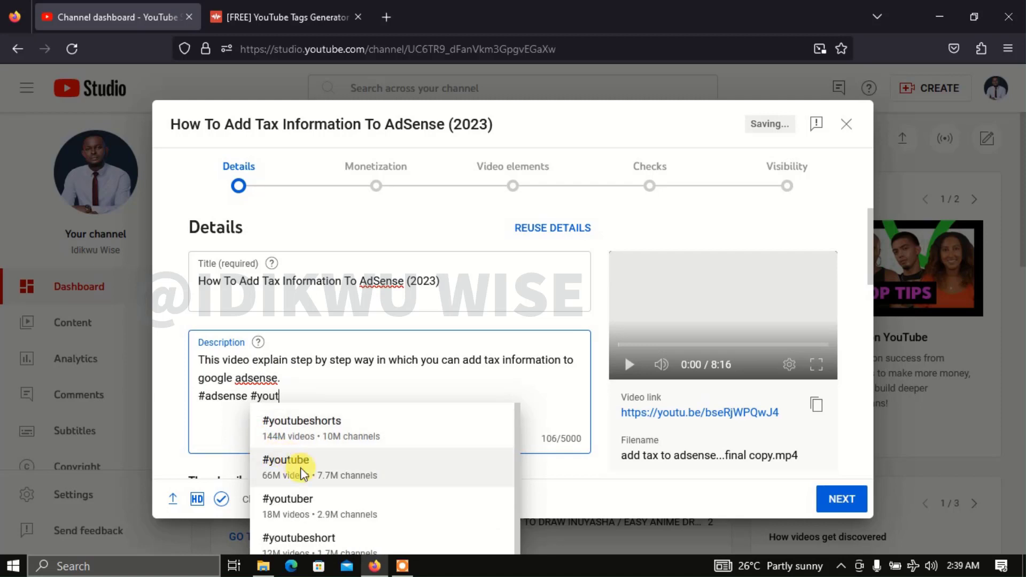
left_click(292, 465)
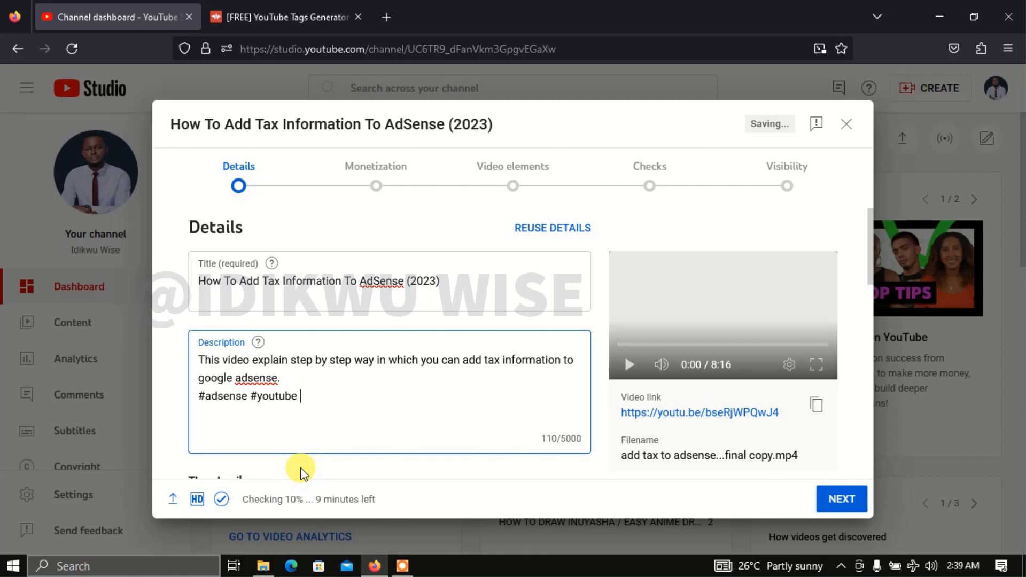
type("#")
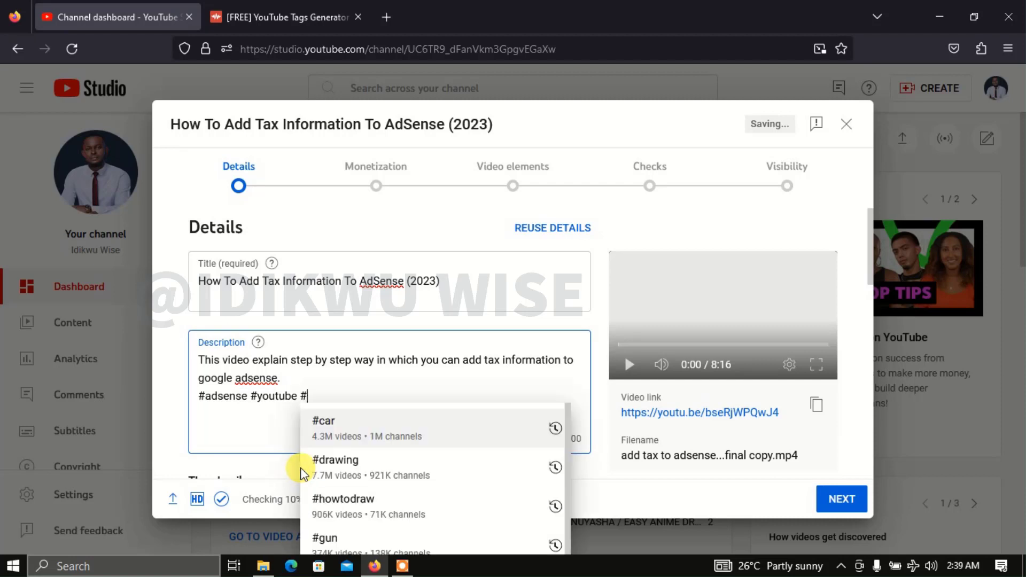
type("tax")
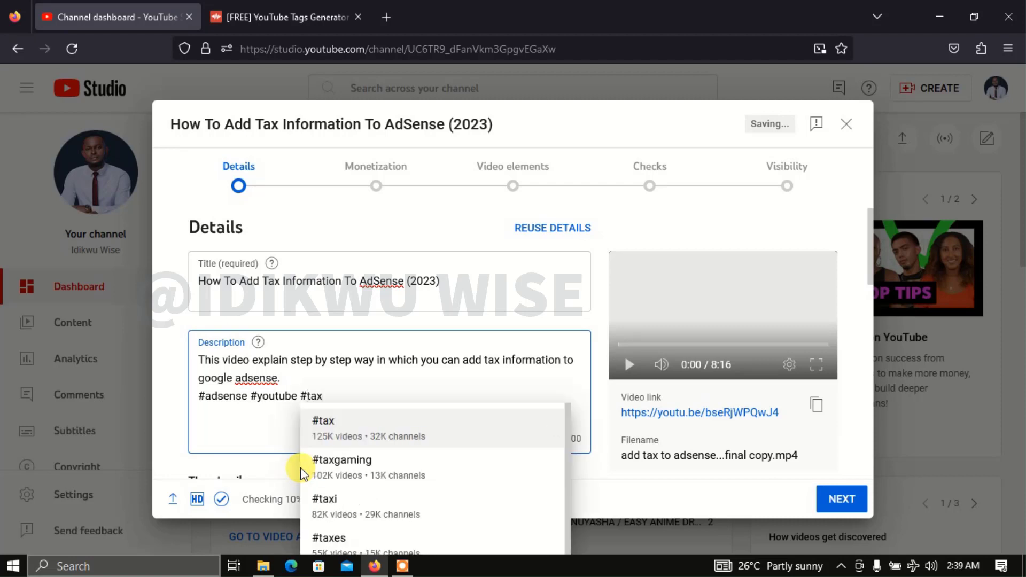
left_click(353, 436)
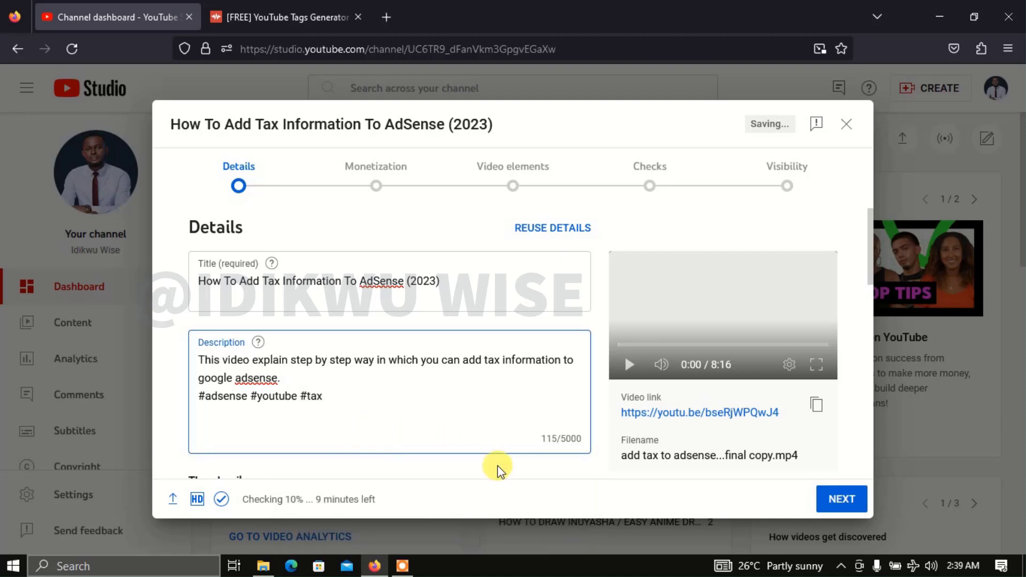
Step: Upload the AdSense tax information PNG from the "Adsense tutorials" folder as the video's thumbnail
scroll(176, 434, "down", 2)
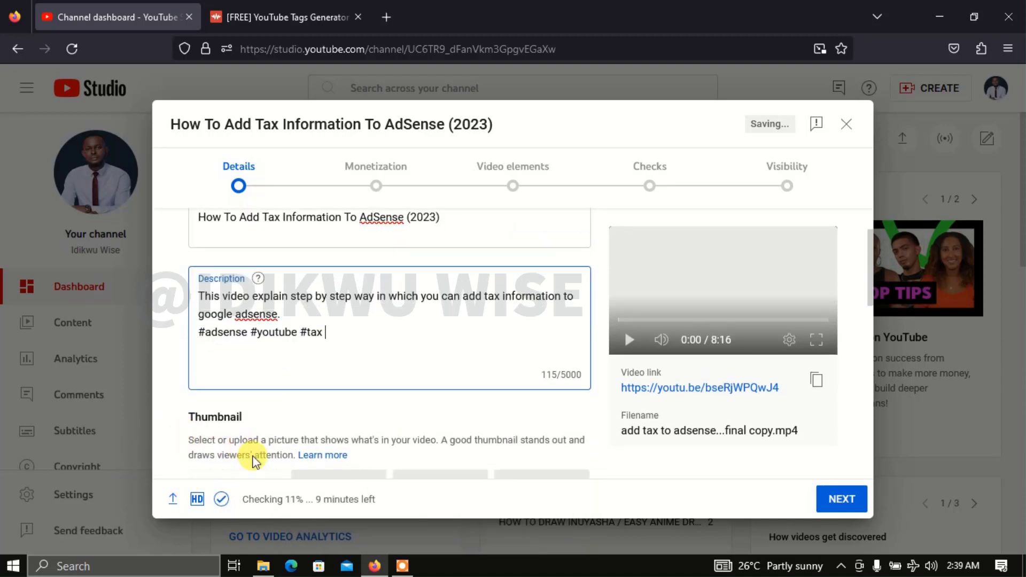
scroll(251, 454, "down", 2)
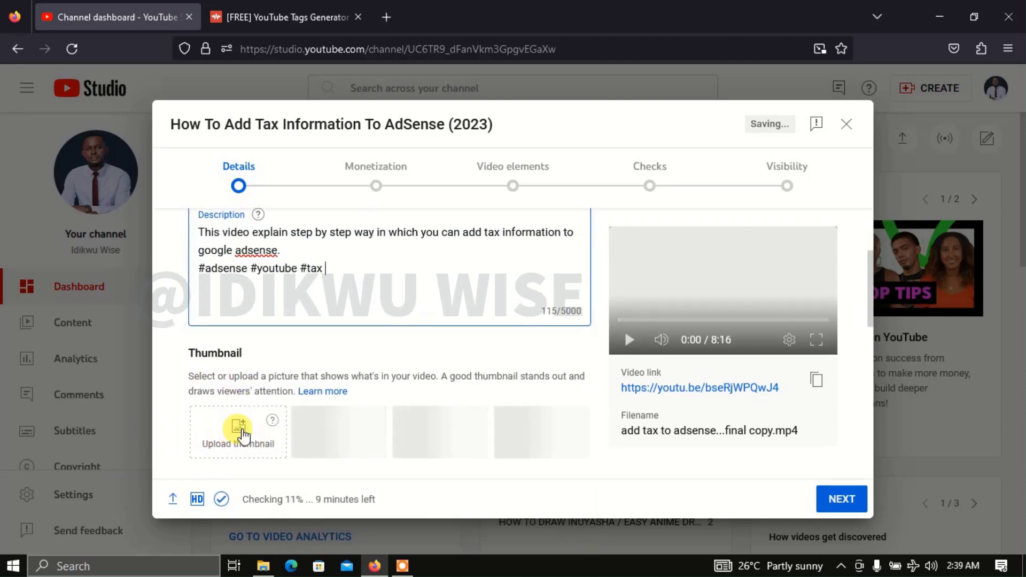
left_click(242, 433)
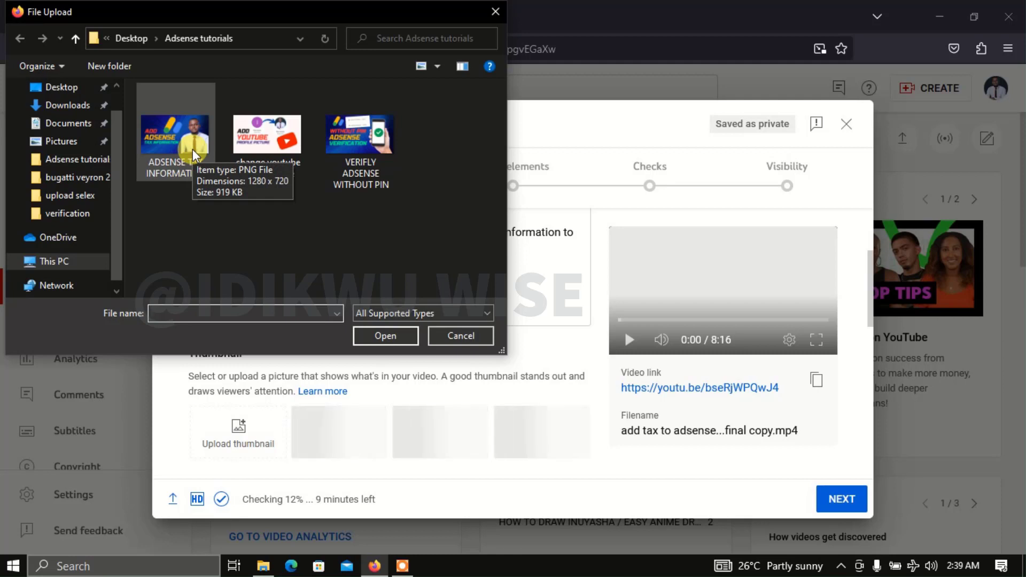
left_click(193, 156)
left_click(386, 337)
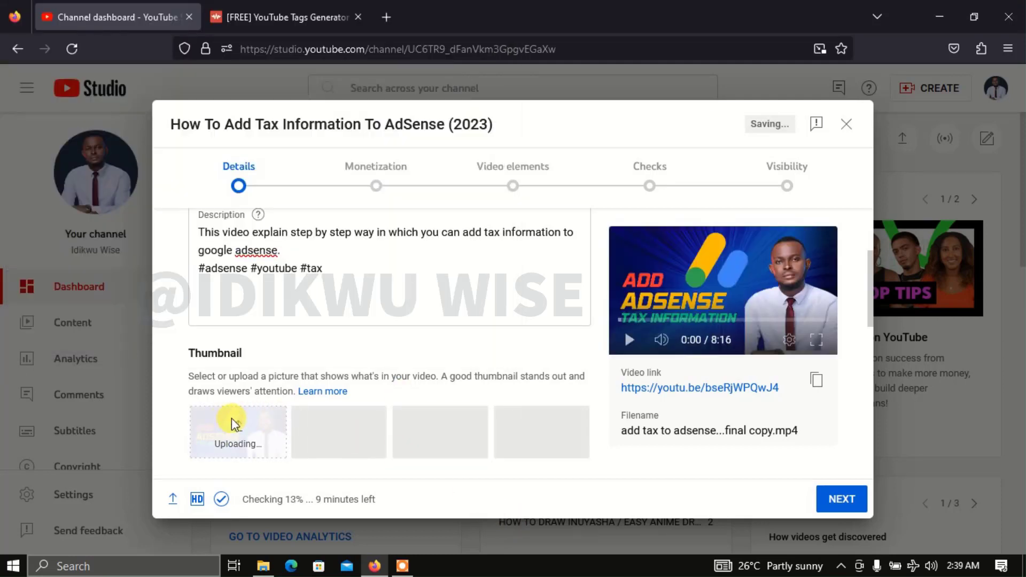
Step: Start creating a new playlist from the video's playlist selection, up to entering its title
scroll(198, 430, "down", 2)
scroll(191, 434, "down", 1)
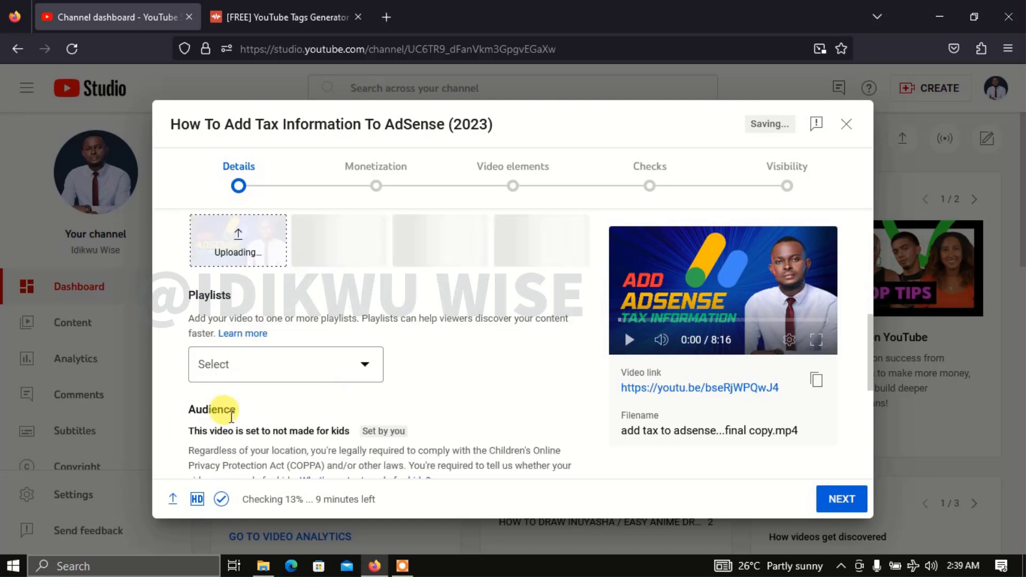
left_click(364, 368)
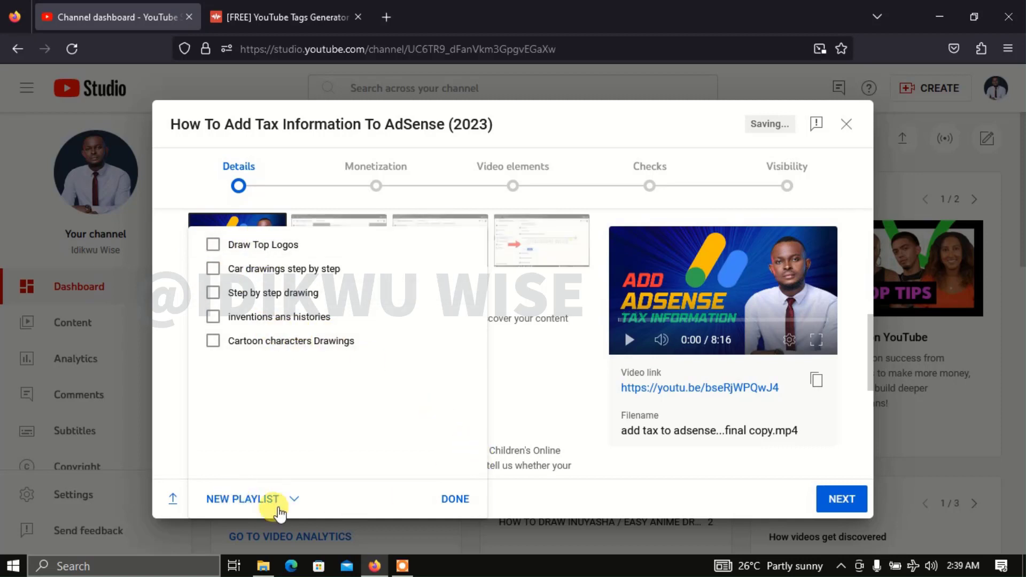
left_click(243, 504)
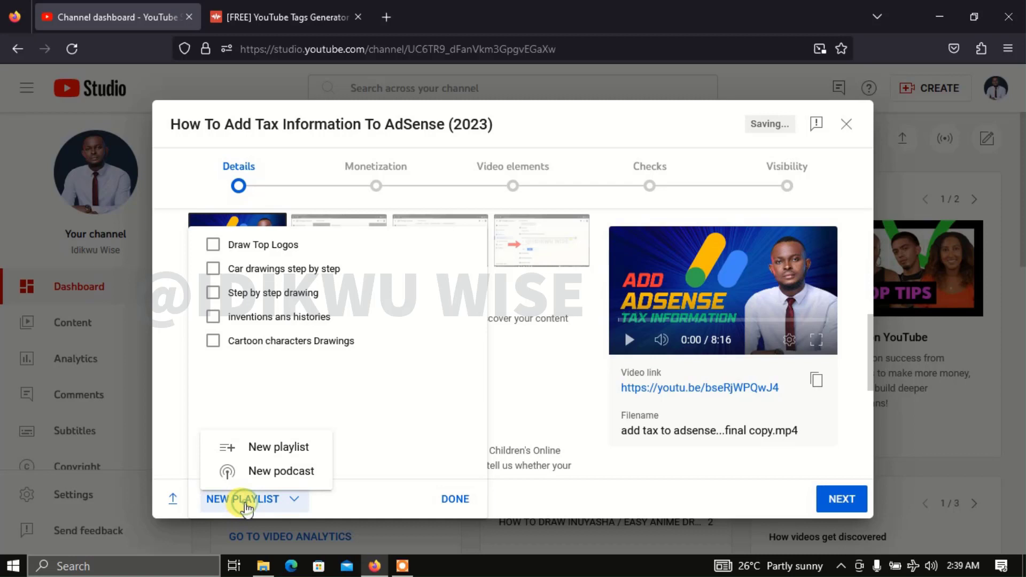
left_click(283, 449)
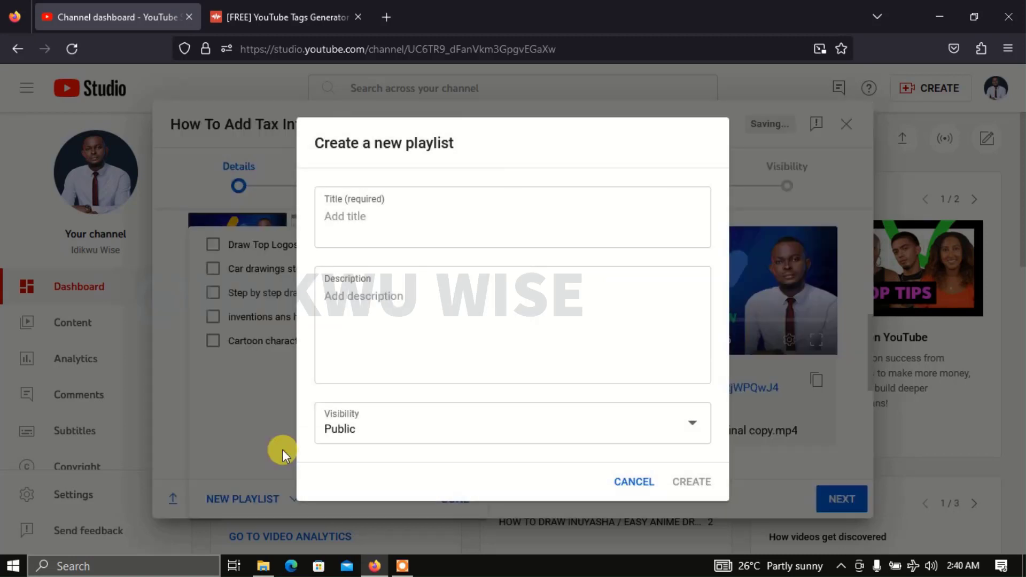
left_click(410, 221)
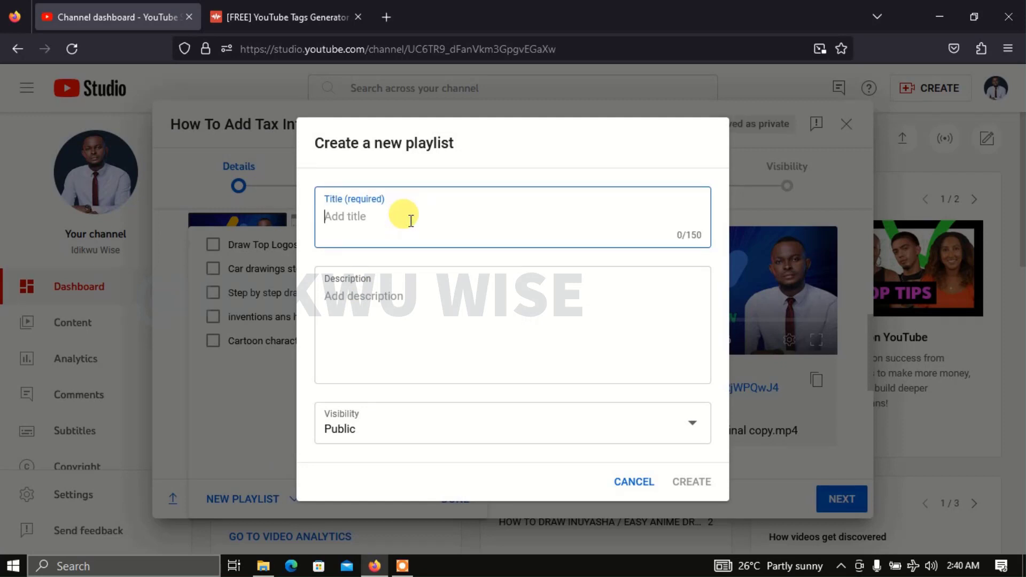
type("google")
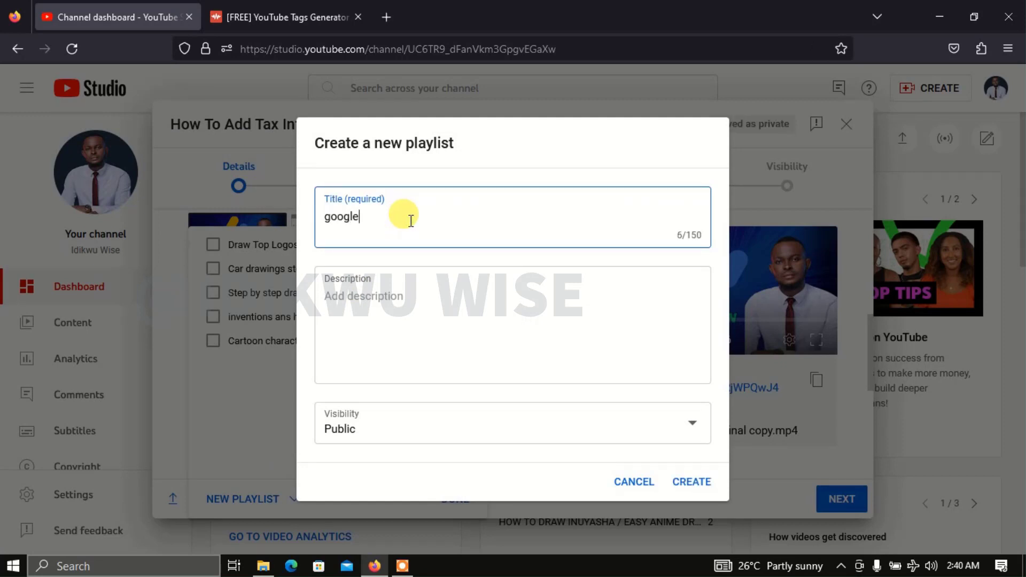
key("BackSpace")
key("BackSpace")
key("BackSpace")
key("BackSpace")
key("BackSpace")
key("BackSpace")
key("BackSpace")
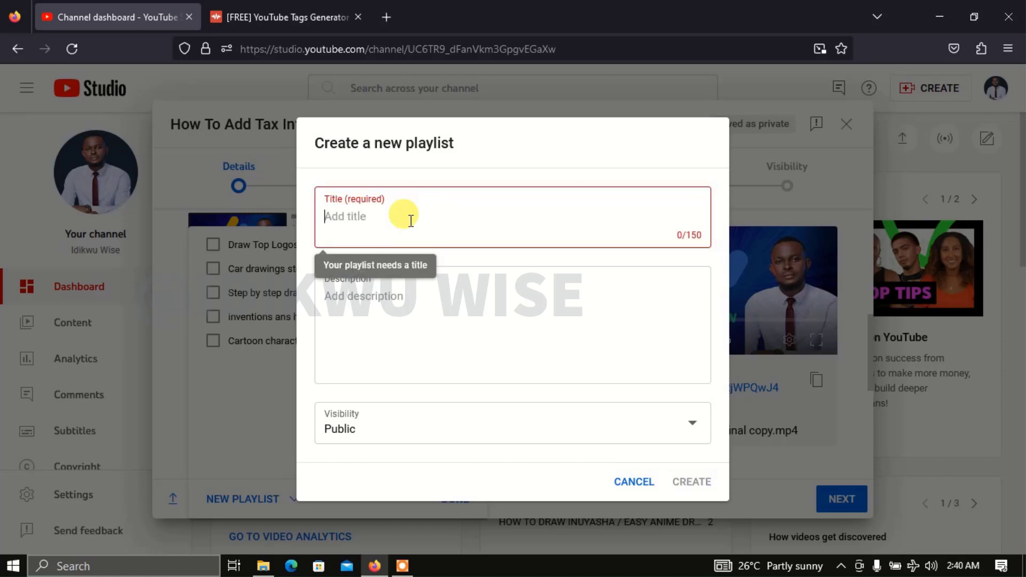
Step: Title the new playlist "Google Adsense Tutorials"
type("Goo")
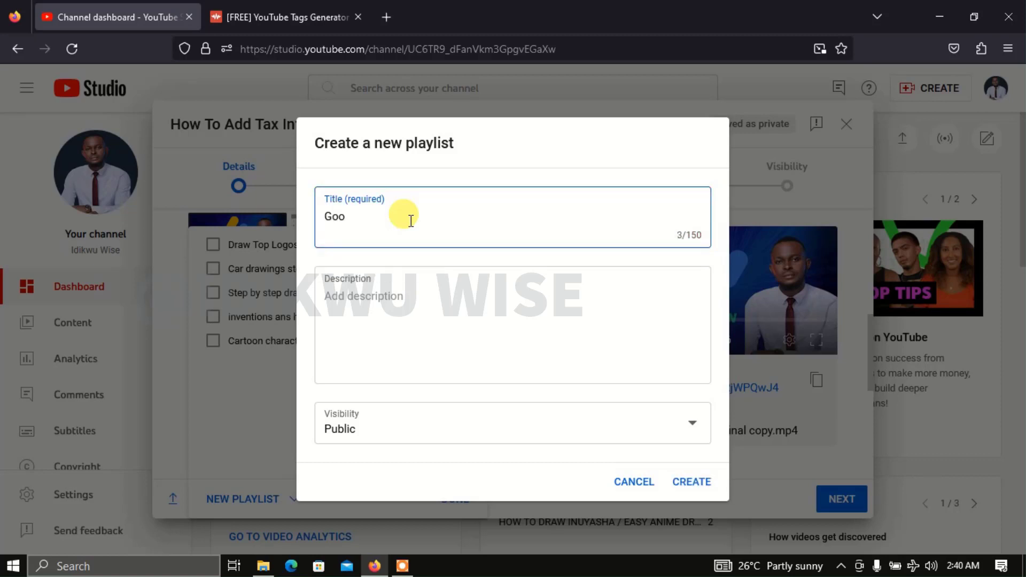
type("gle Adsense ")
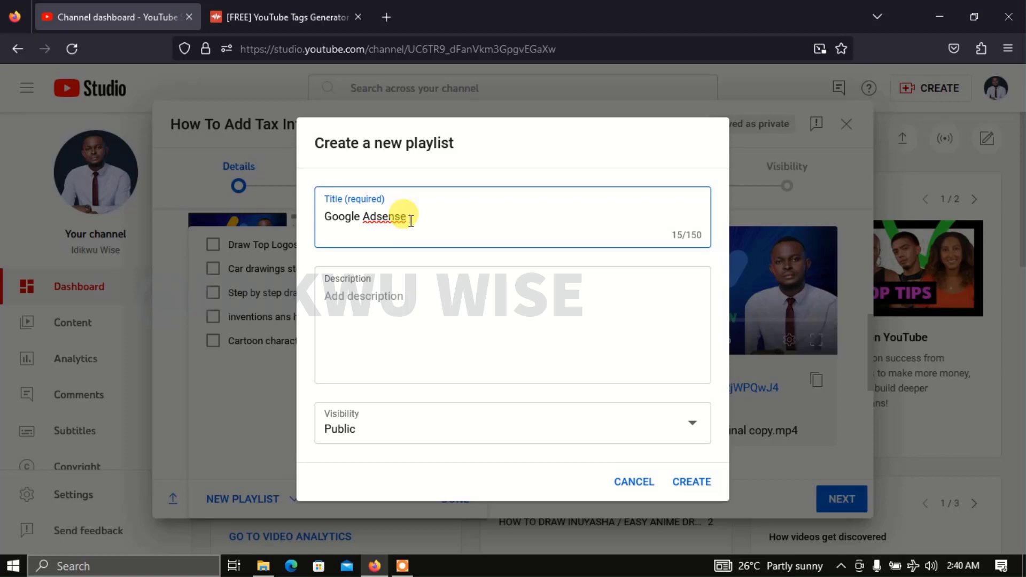
type("Tutorials")
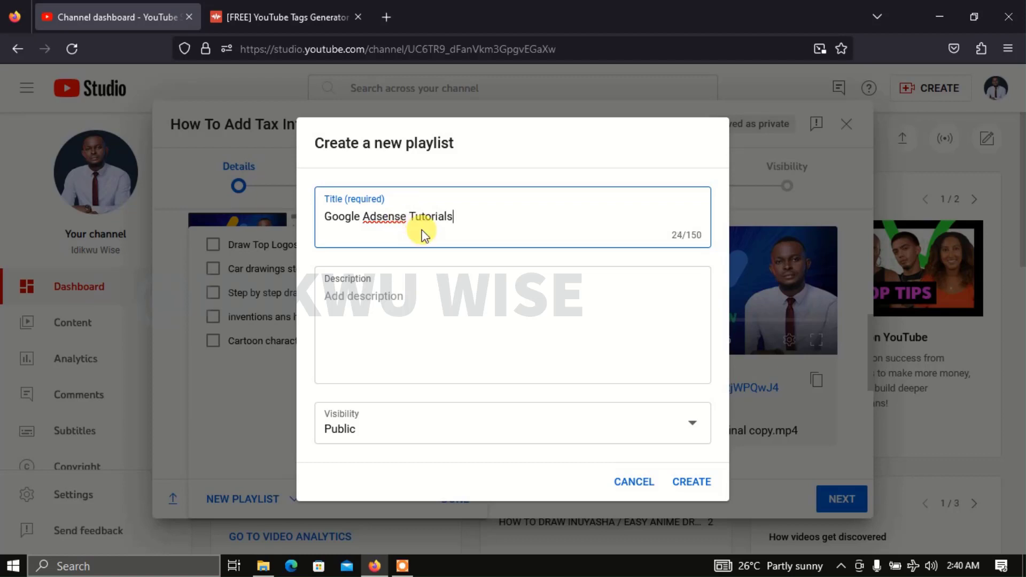
Step: Give the playlist the description "adsense tutorials", then create it as public and assign the video to it
left_click(372, 296)
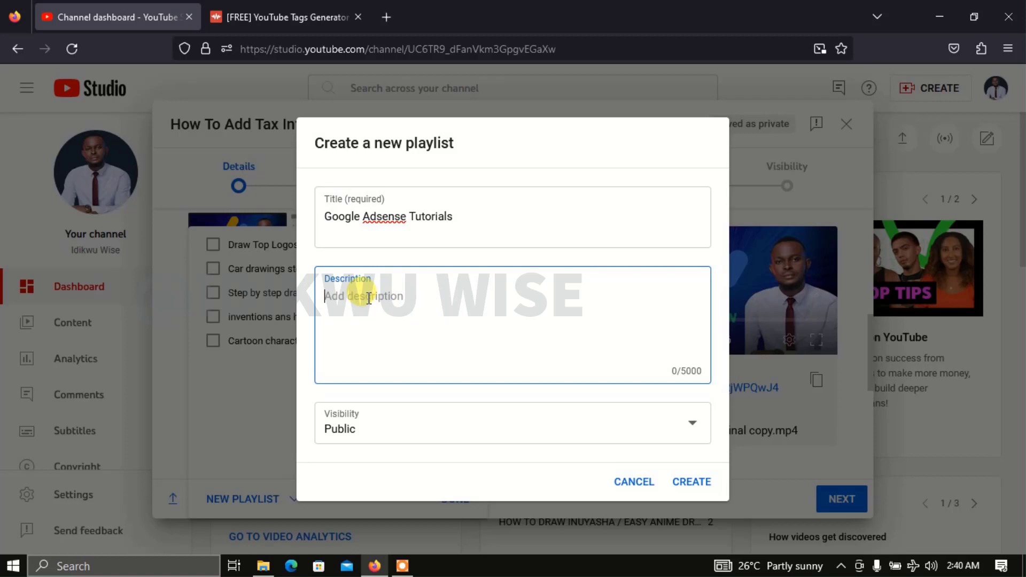
type("goo")
key("BackSpace")
key("BackSpace")
key("BackSpace")
key("BackSpace")
key("BackSpace")
key("BackSpace")
type("adsense tutorials")
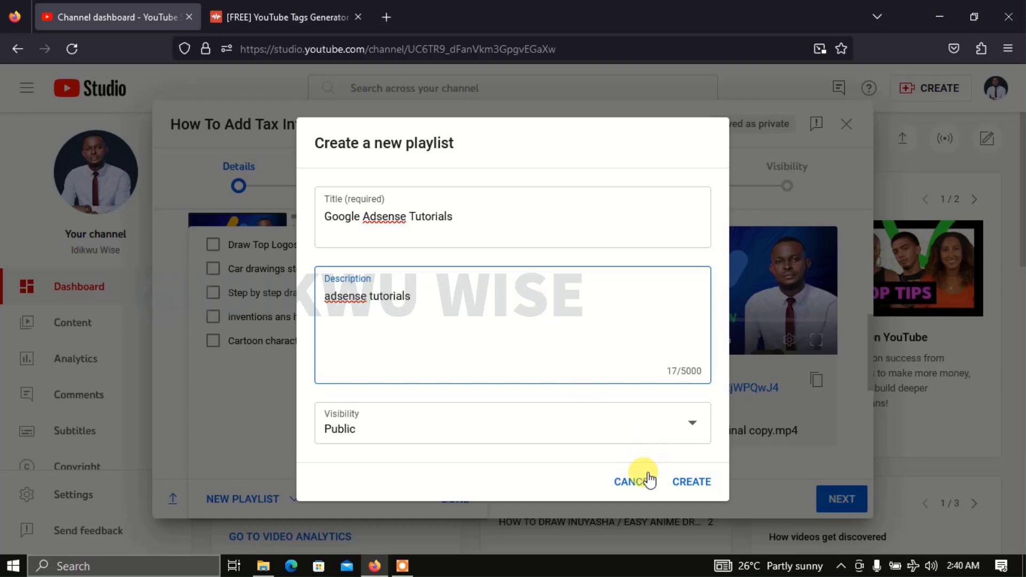
left_click(698, 484)
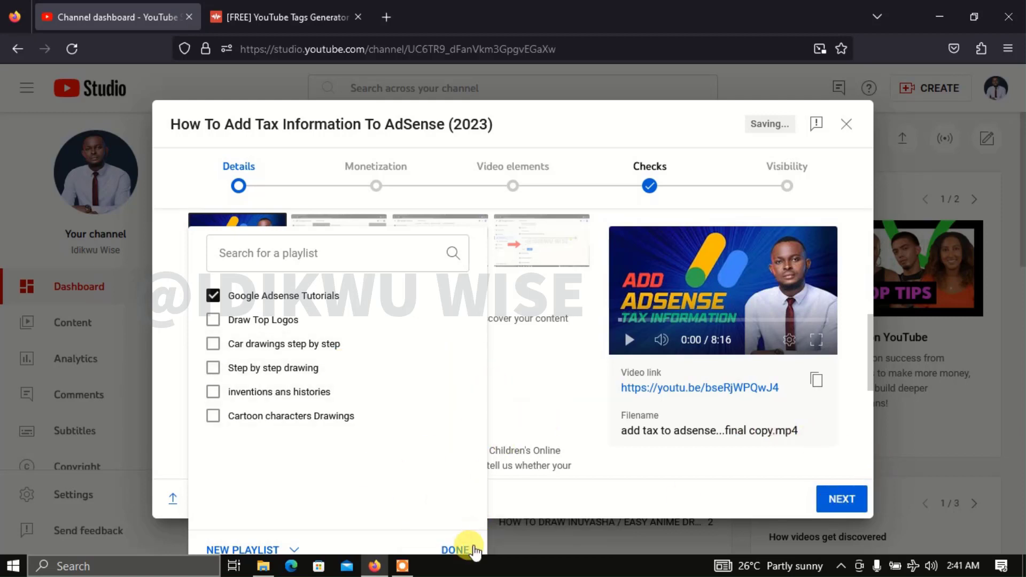
left_click(455, 549)
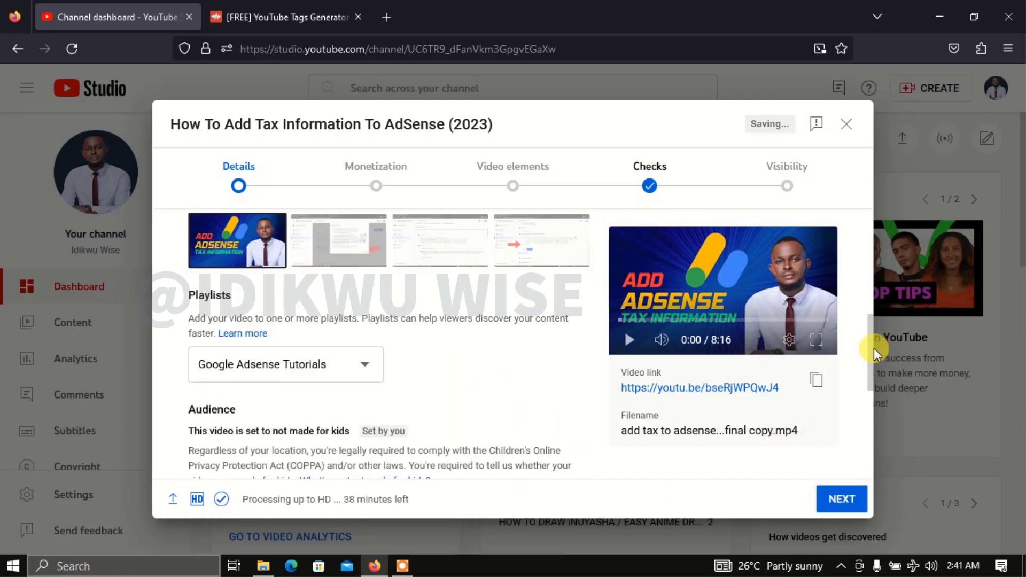
Step: Expand the video's additional details and go to its tags section
left_click_drag(868, 351, 869, 425)
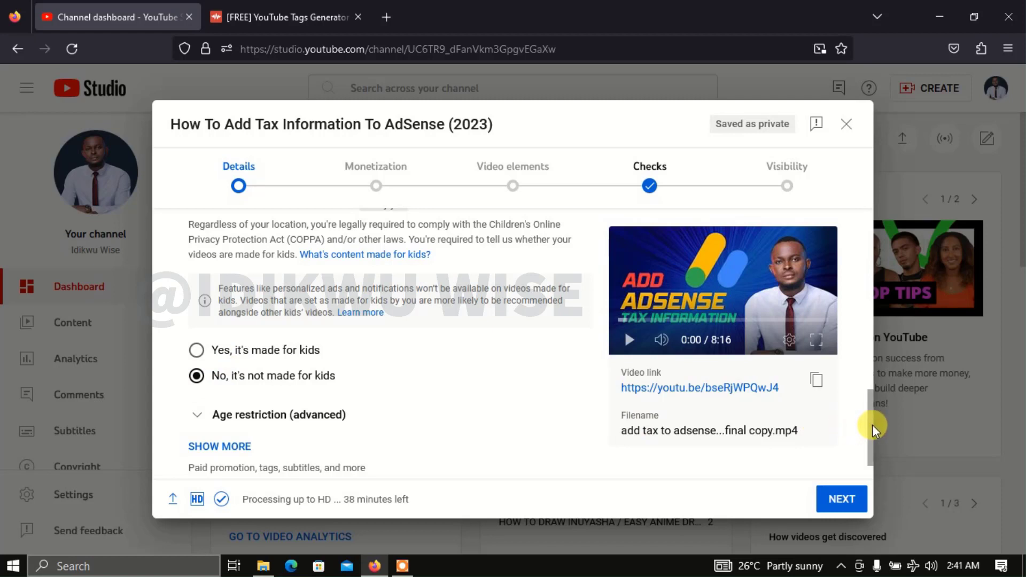
scroll(870, 443, "down", 1)
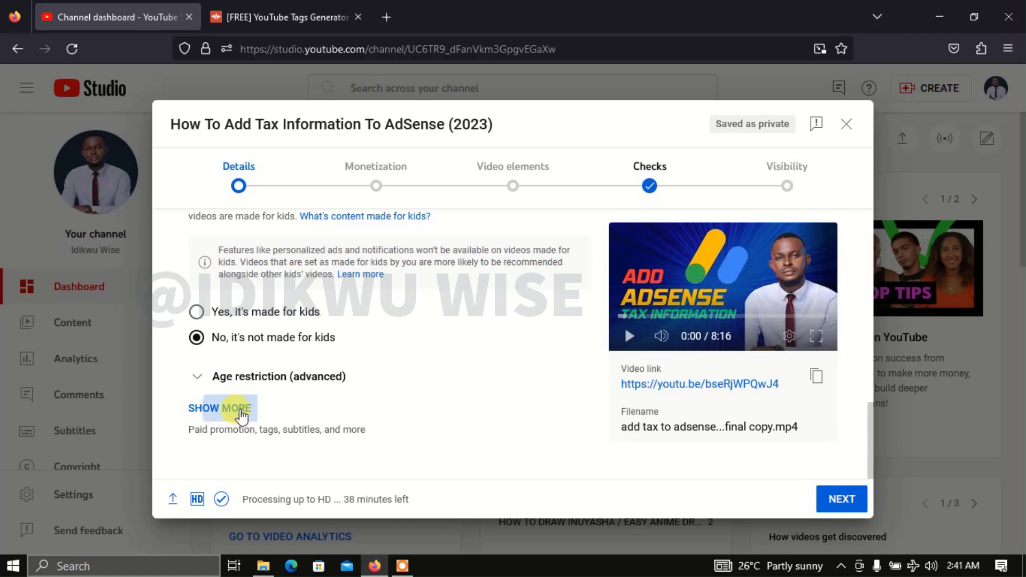
left_click(239, 410)
left_click_drag(870, 302, 874, 369)
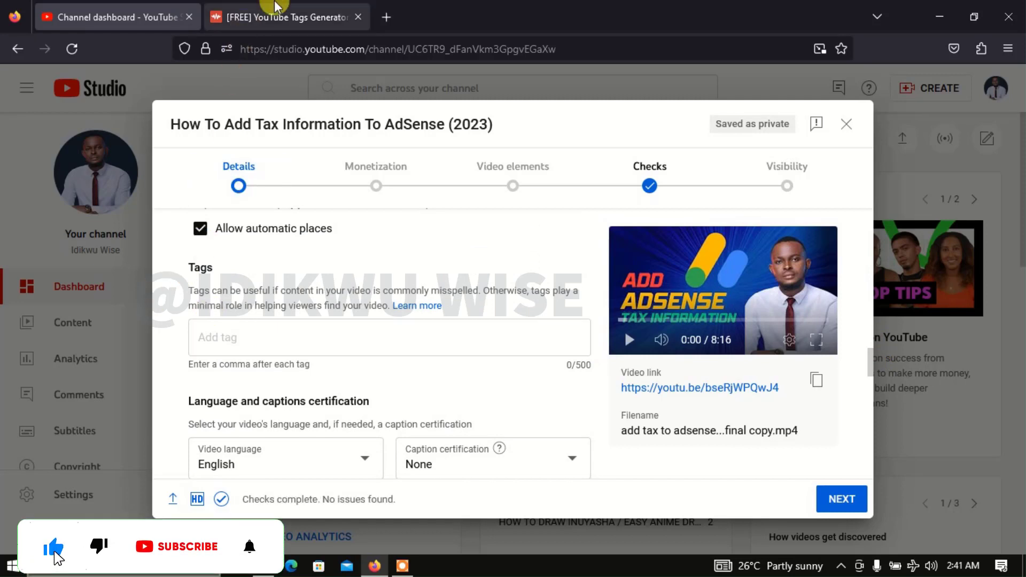
Step: Switch to the TunePocket YouTube Tags Generator and generate tags for "how to add tax information in adsense", completing the robot check
left_click(293, 19)
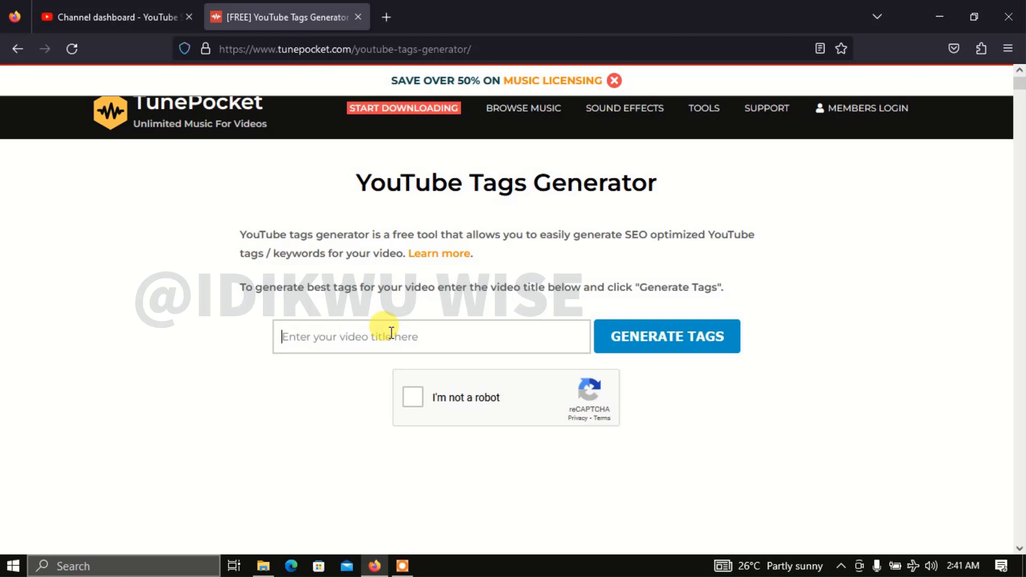
type("how")
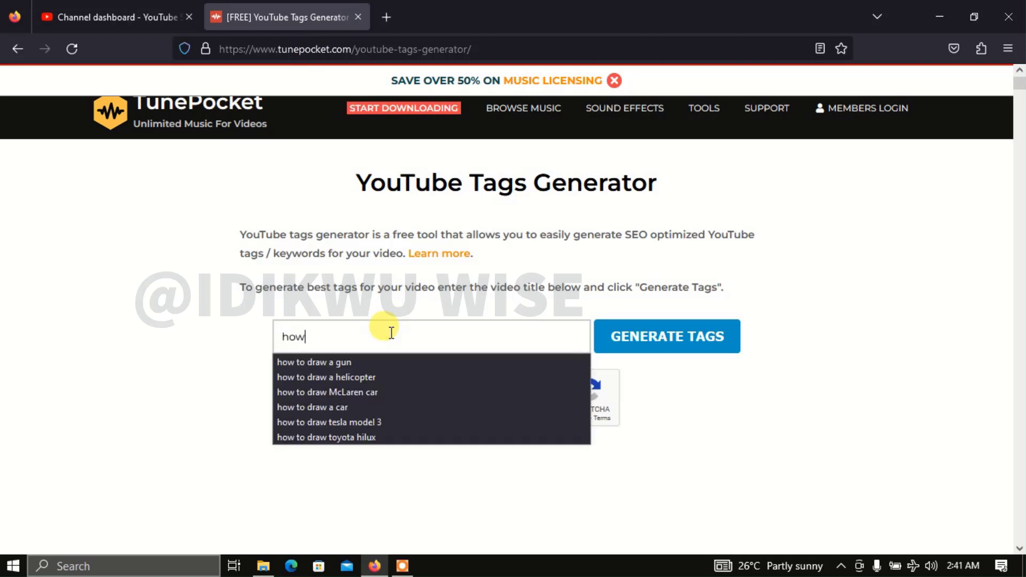
type(" to add tax information on a")
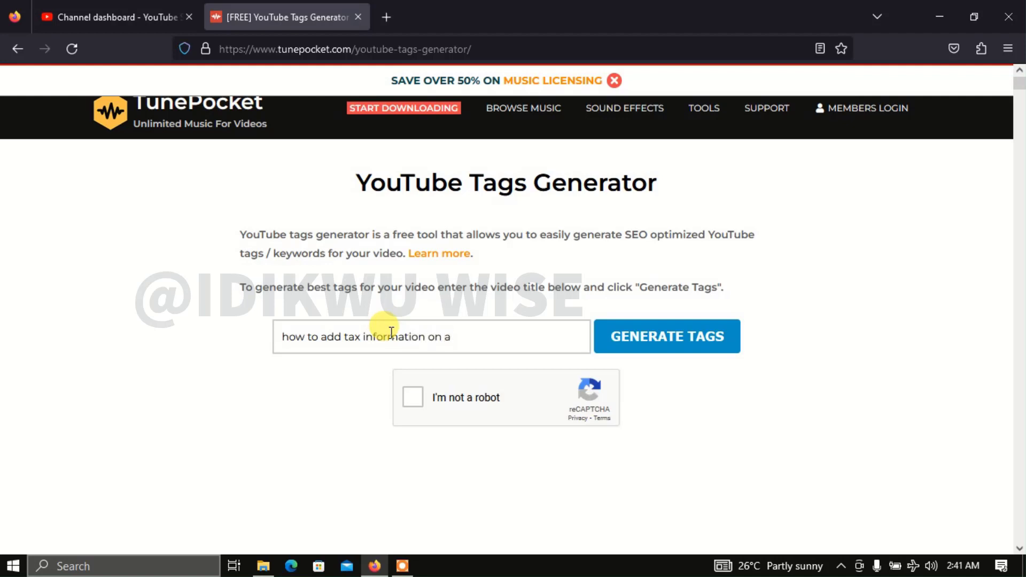
type("dsense")
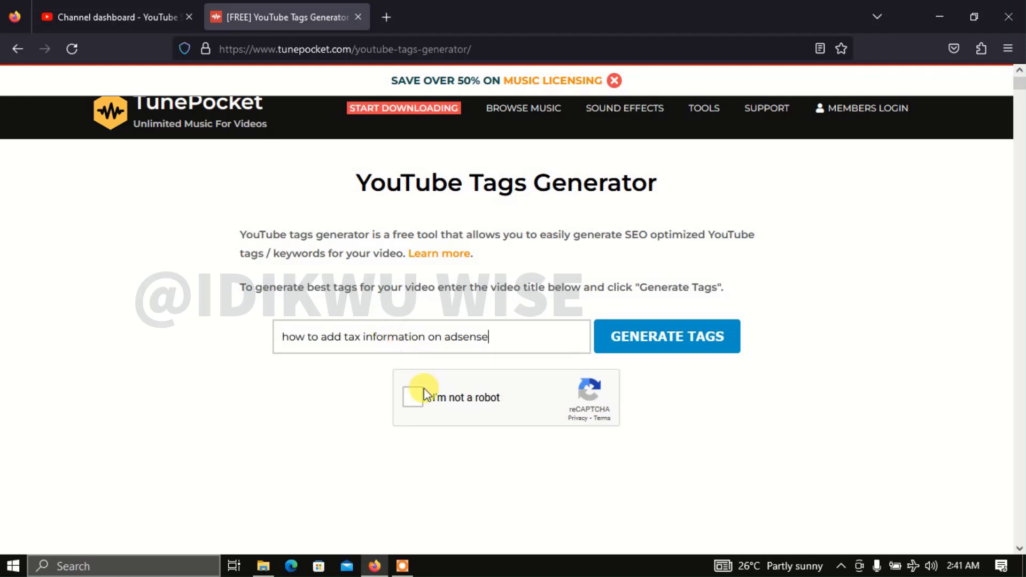
left_click(438, 336)
key("BackSpace")
key("BackSpace")
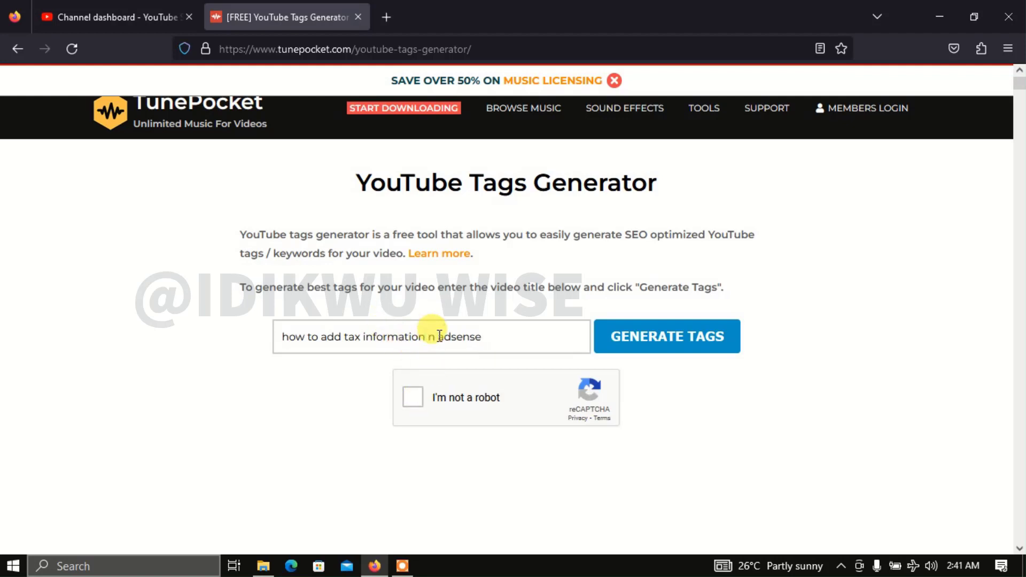
type("in")
left_click(413, 404)
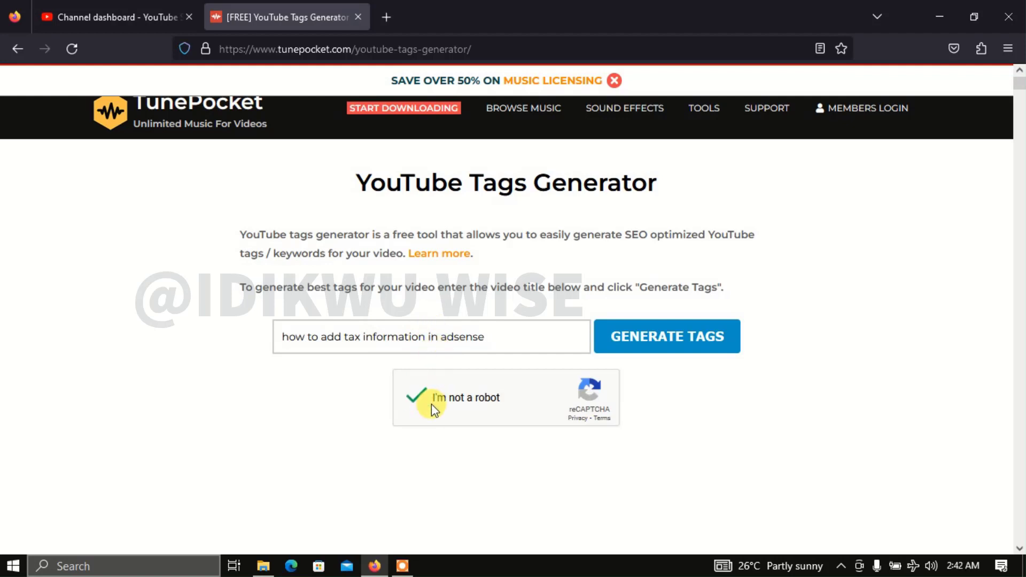
left_click(652, 343)
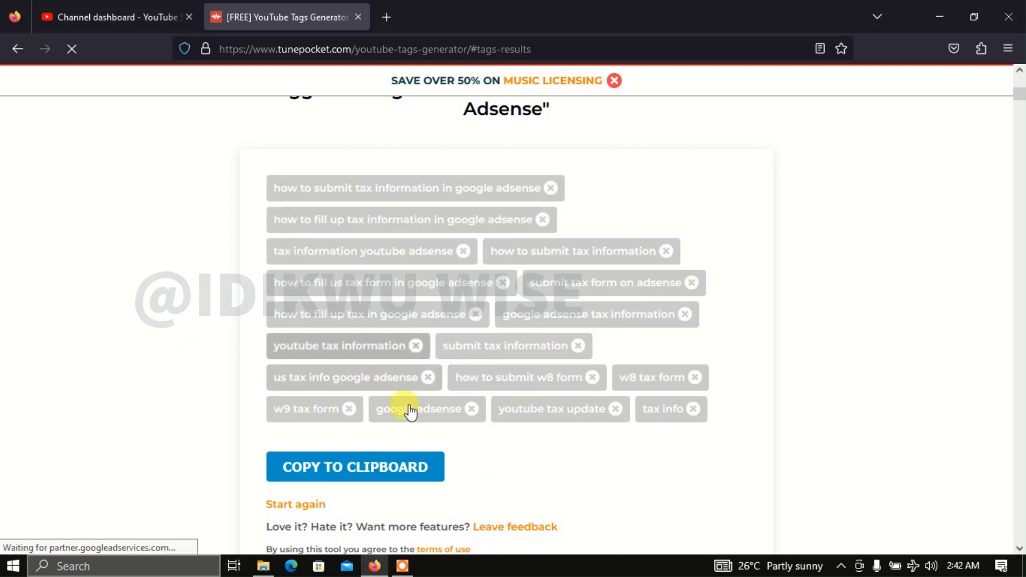
Step: Copy all the generated tags and paste them into the video's tags in YouTube Studio
left_click(370, 474)
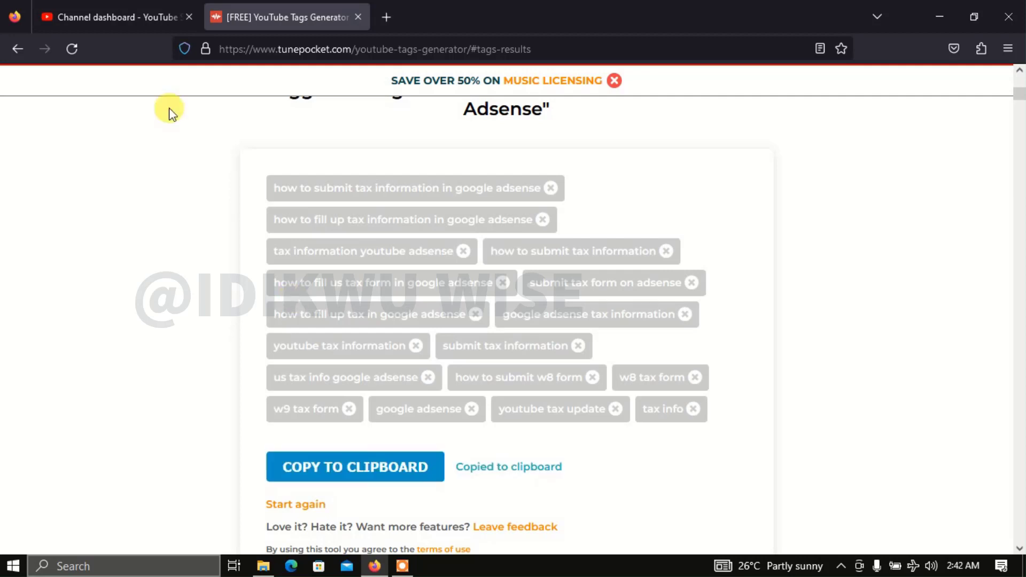
left_click(132, 13)
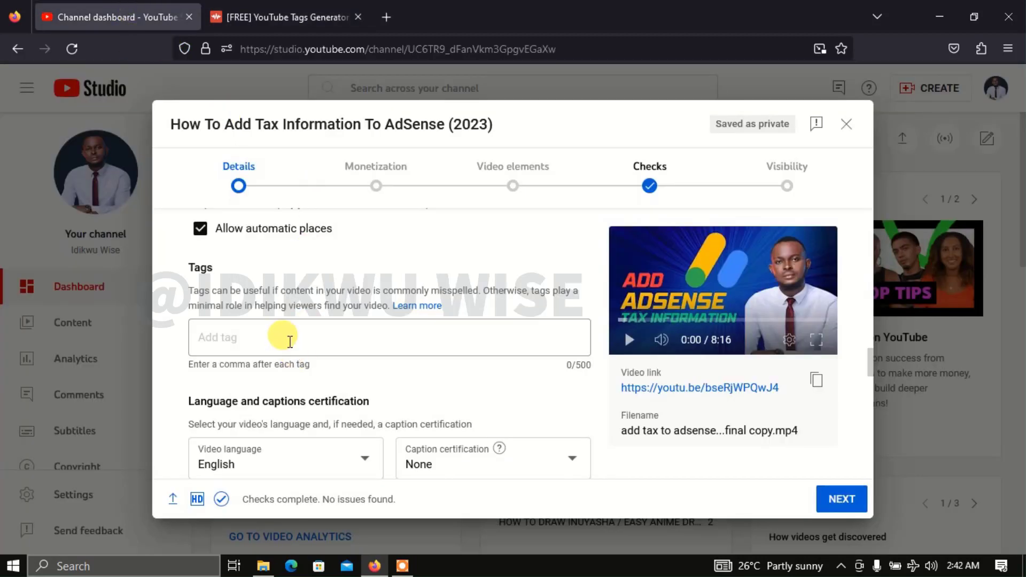
left_click(290, 342)
key("ctrl+v")
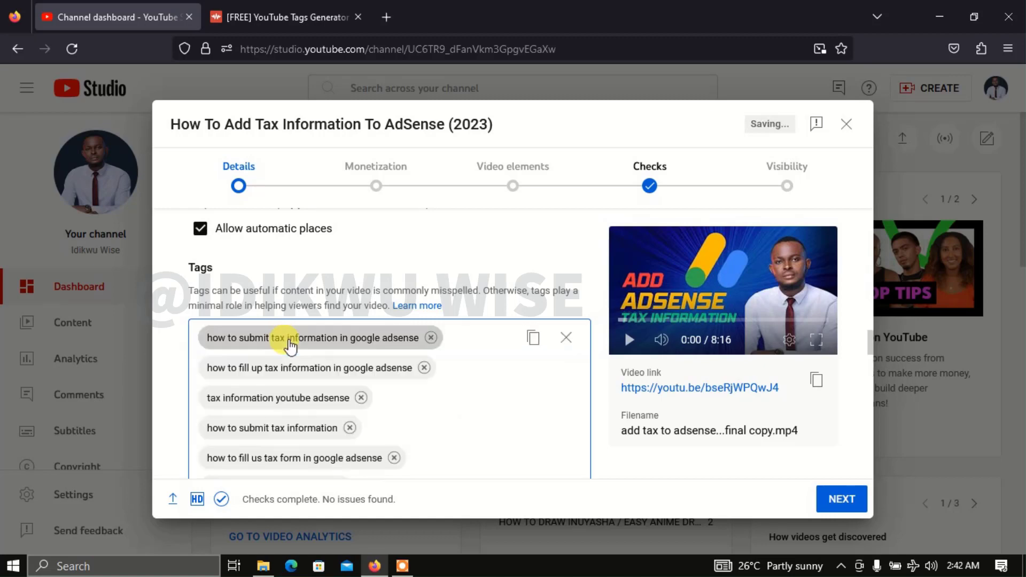
scroll(179, 362, "up", 1)
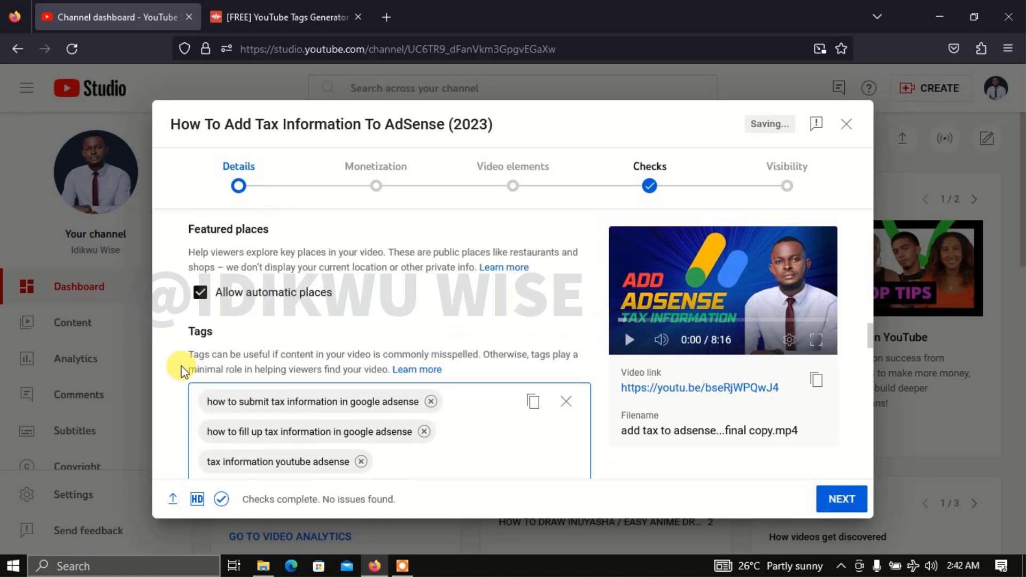
Step: Set the video's recording date to Jul 26, 2023
scroll(181, 366, "down", 5)
scroll(184, 368, "down", 5)
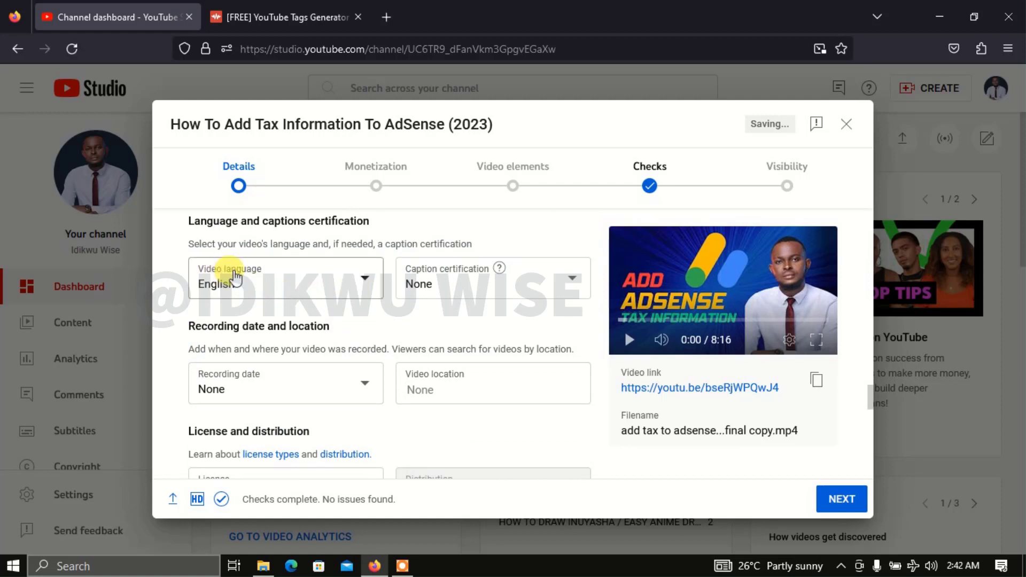
left_click(367, 393)
left_click(290, 324)
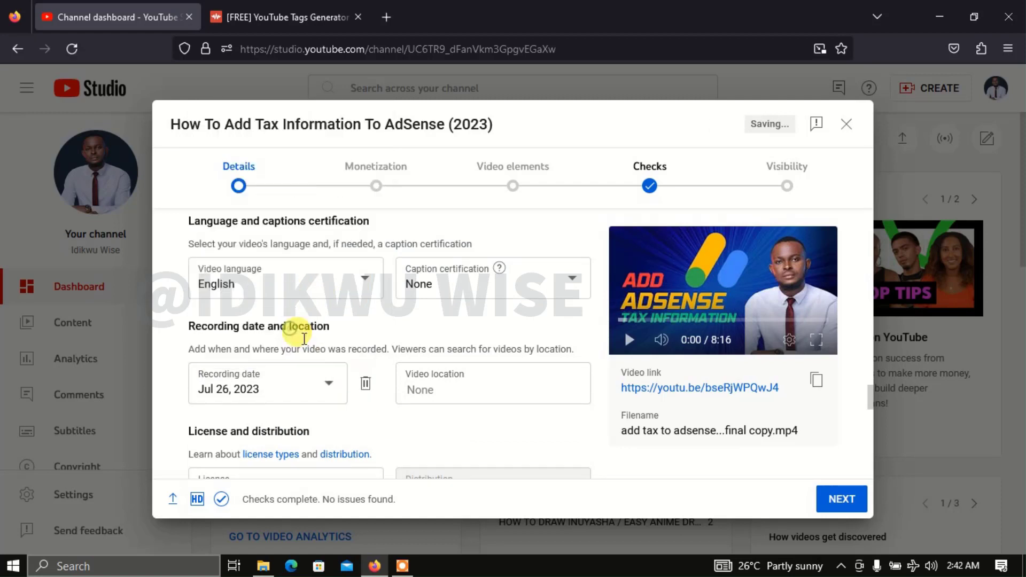
Step: Check the license choices, keep Standard YouTube License, and set Shorts remixing to "Don't allow remixing"
scroll(519, 408, "down", 3)
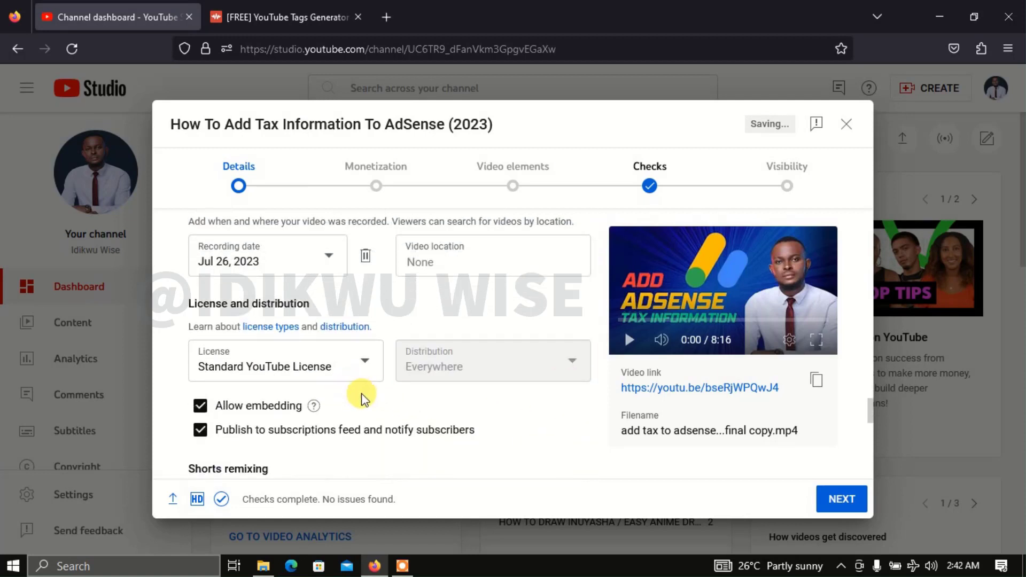
scroll(361, 395, "down", 3)
scroll(278, 299, "up", 2)
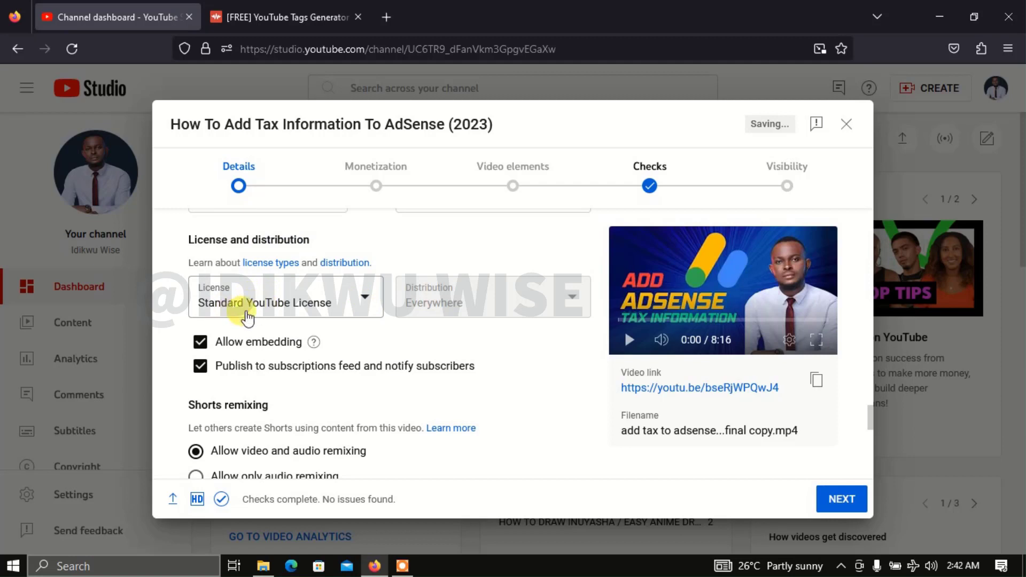
left_click(365, 297)
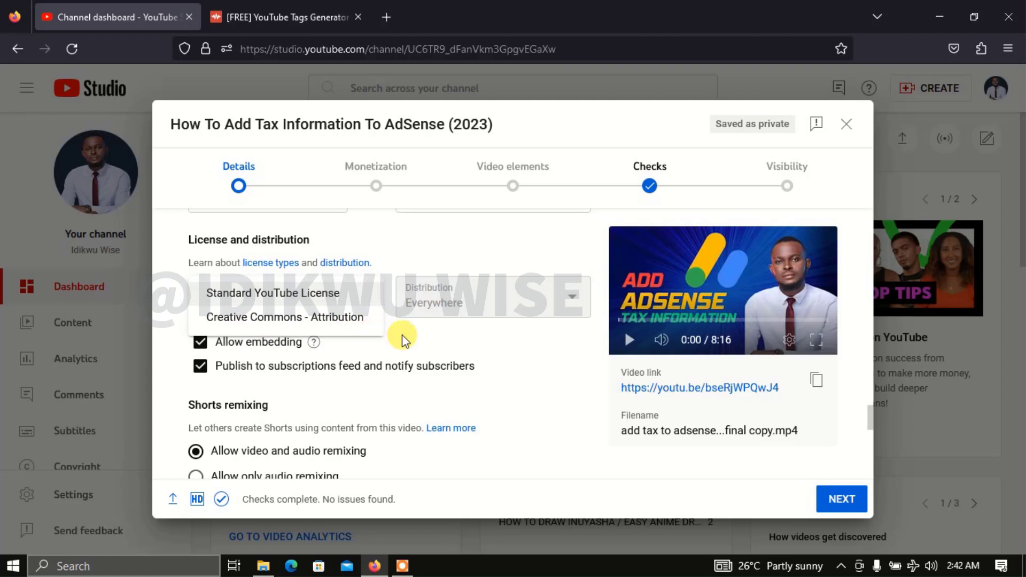
left_click(389, 340)
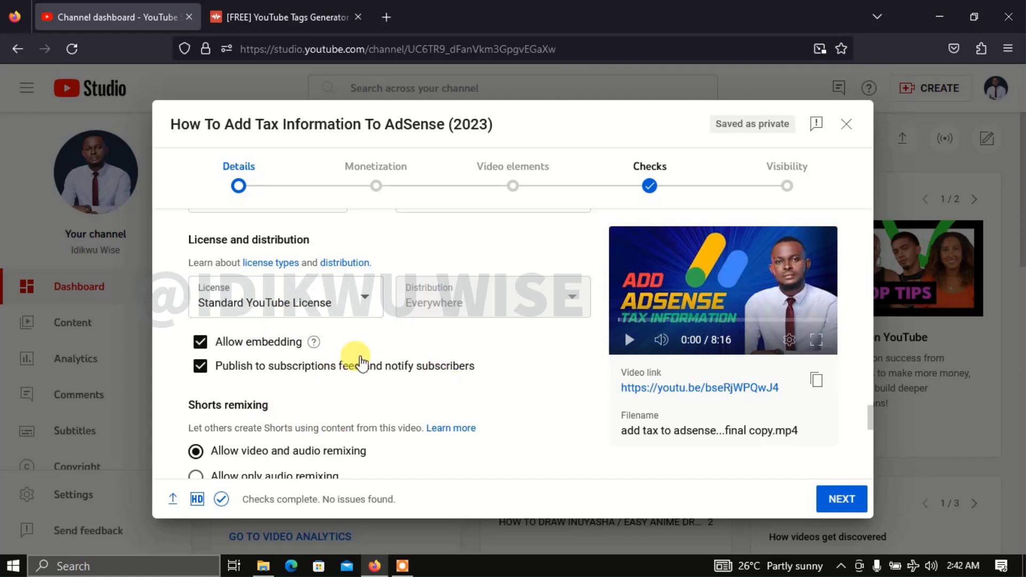
scroll(355, 338, "down", 2)
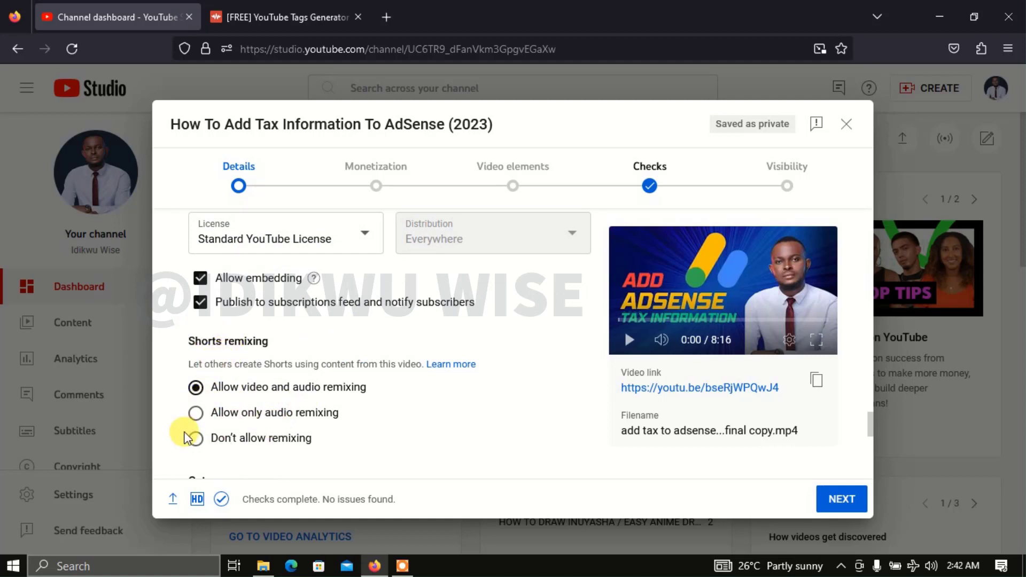
left_click(196, 439)
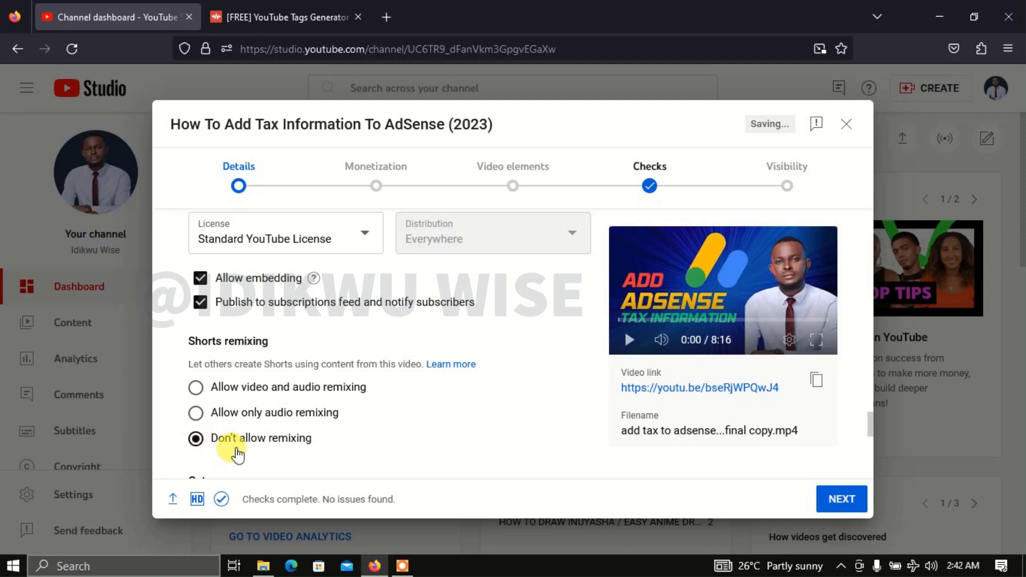
Step: Set the video's category to Education and proceed to the Monetization stage
scroll(389, 440, "down", 5)
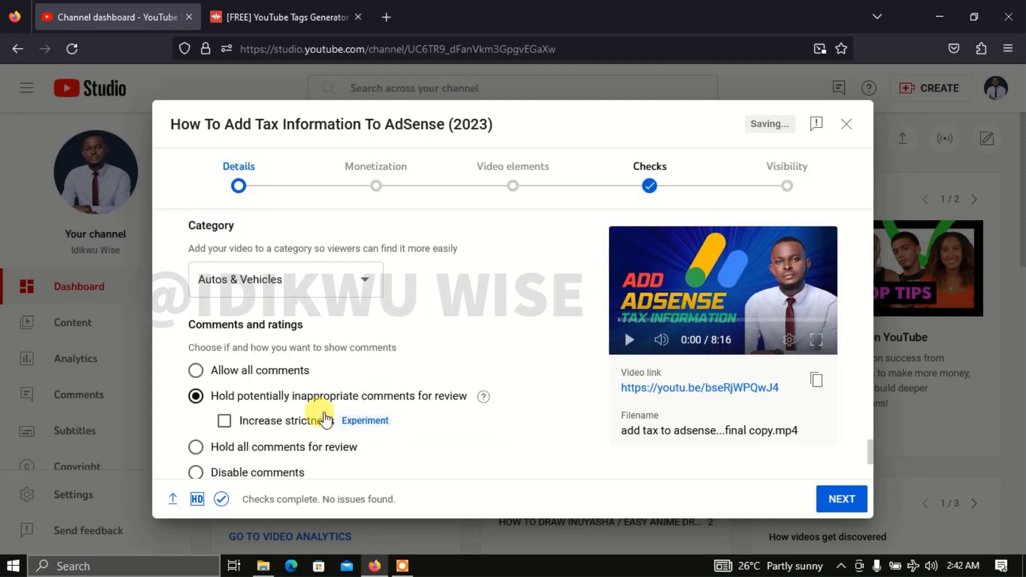
left_click(361, 283)
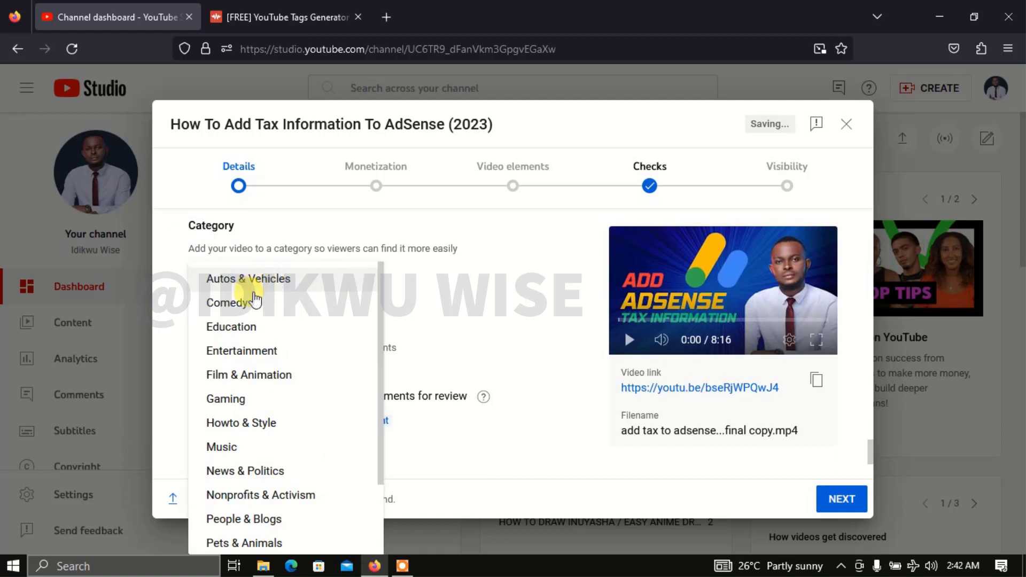
left_click(250, 338)
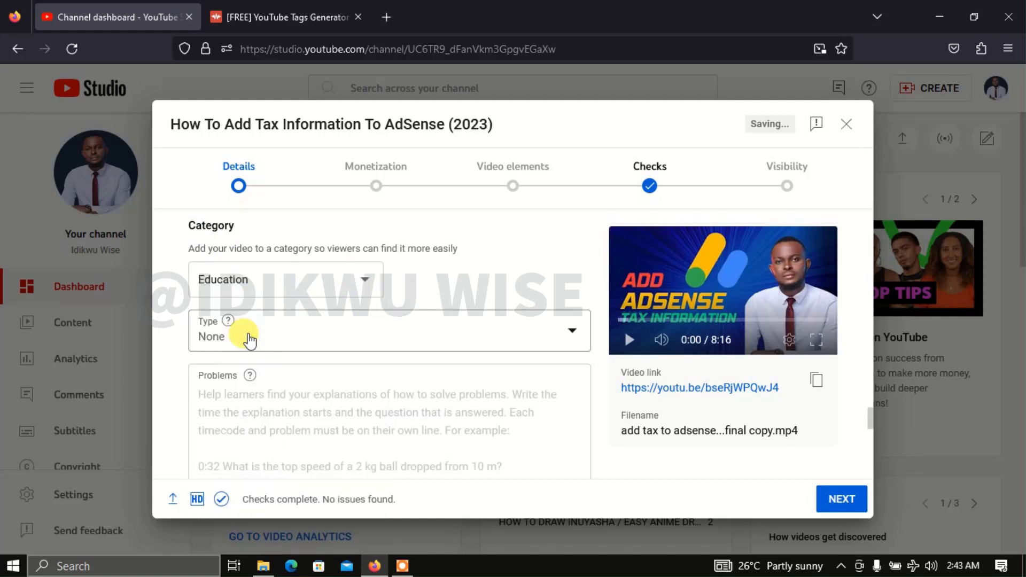
scroll(178, 349, "up", 1)
scroll(202, 362, "down", 10)
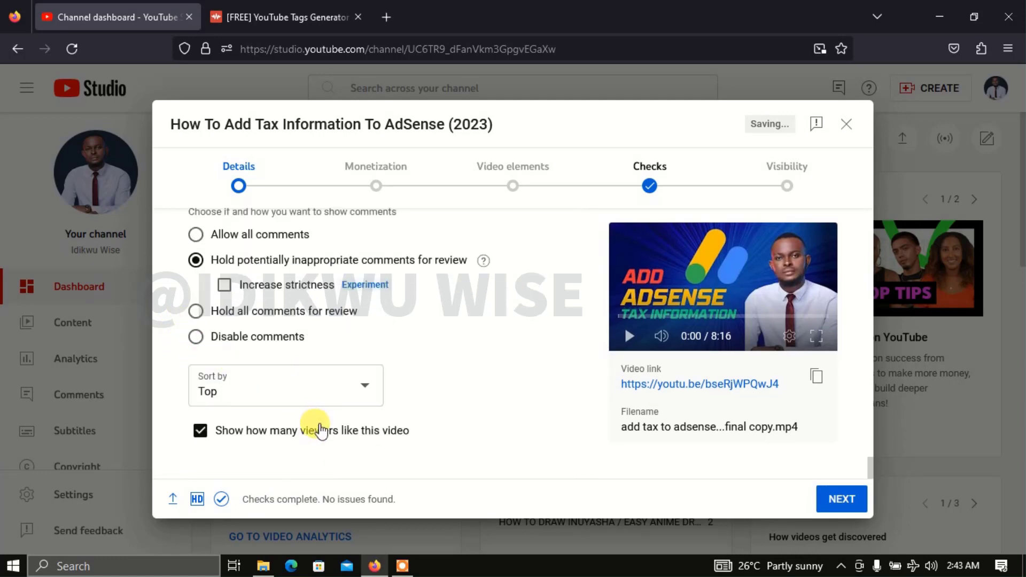
left_click(841, 500)
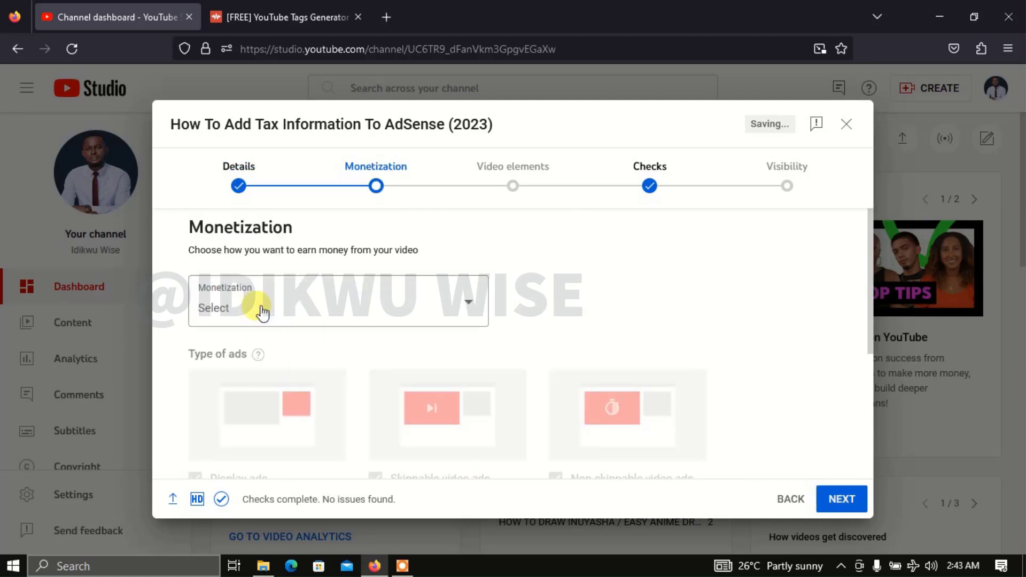
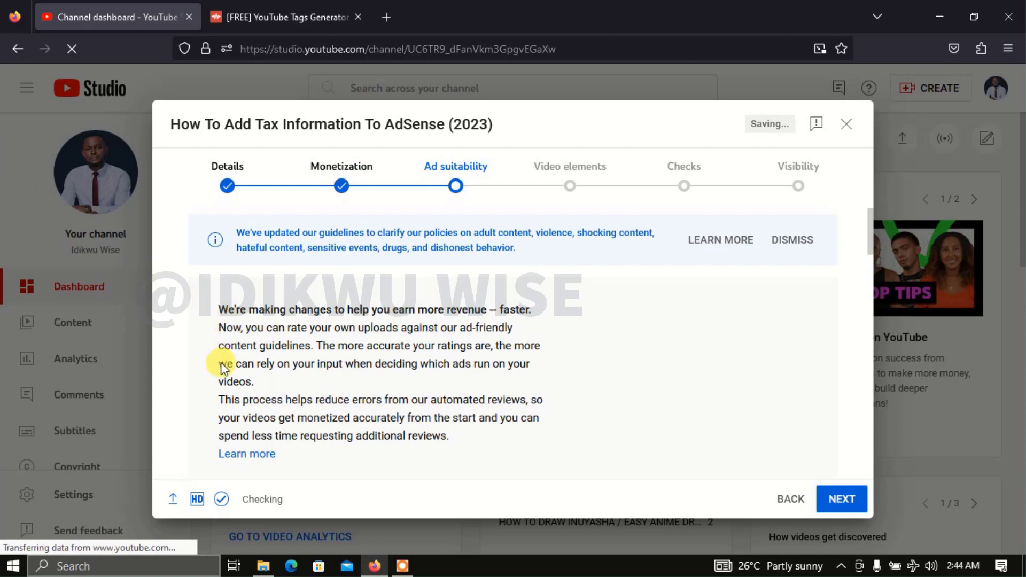
Step: Rate the video's ad suitability as "None of the above", submit the rating, and proceed to the Video elements stage
scroll(417, 384, "down", 10)
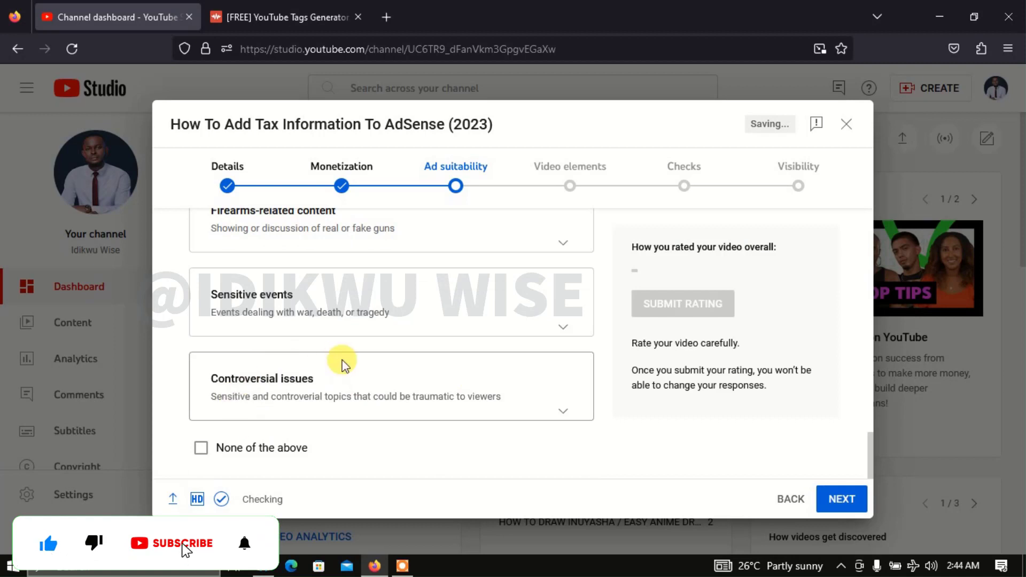
scroll(342, 365, "up", 2)
scroll(342, 365, "up", 2)
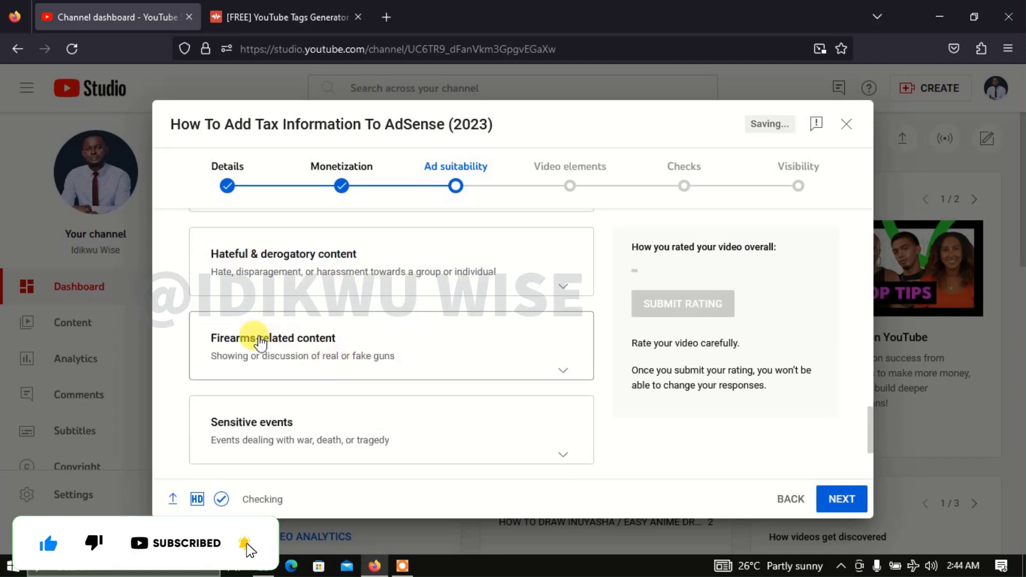
scroll(335, 320, "up", 3)
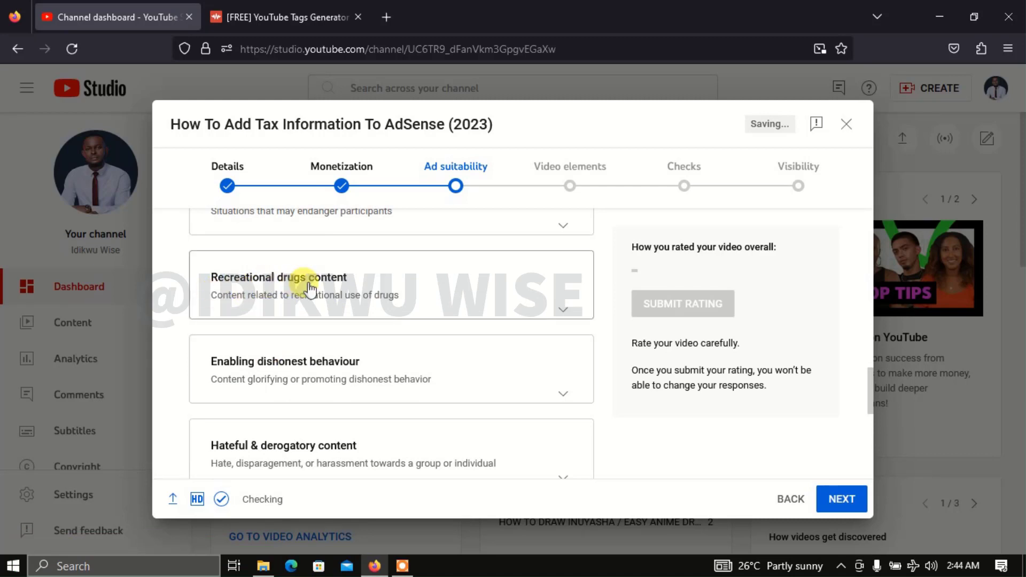
scroll(266, 368, "down", 5)
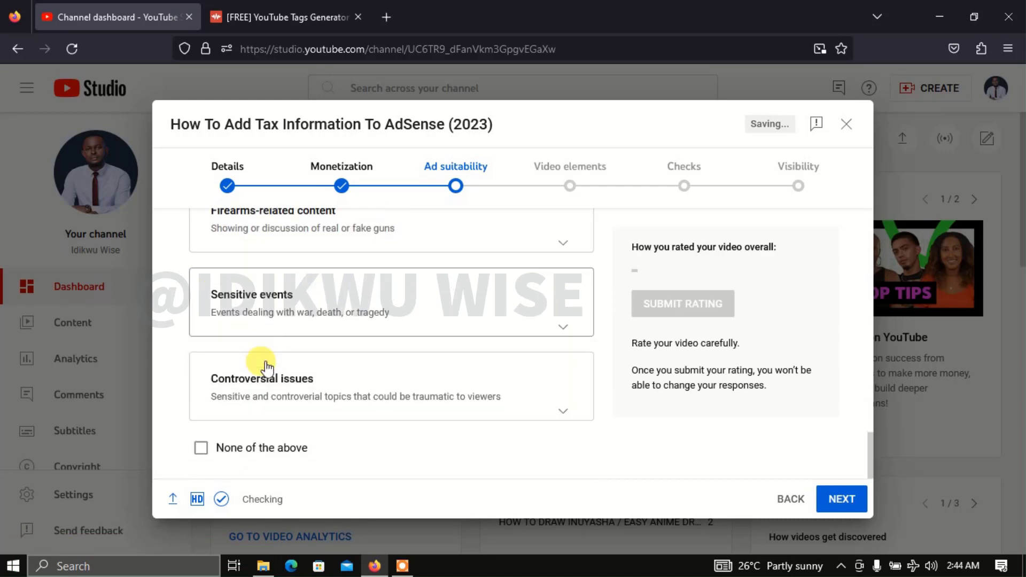
left_click(202, 448)
scroll(635, 290, "up", 2)
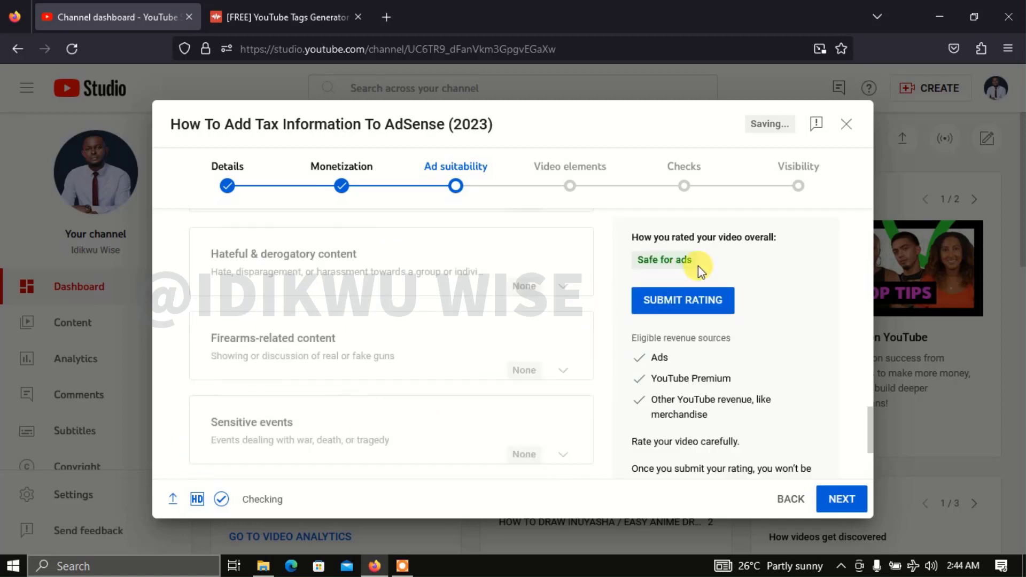
left_click(700, 306)
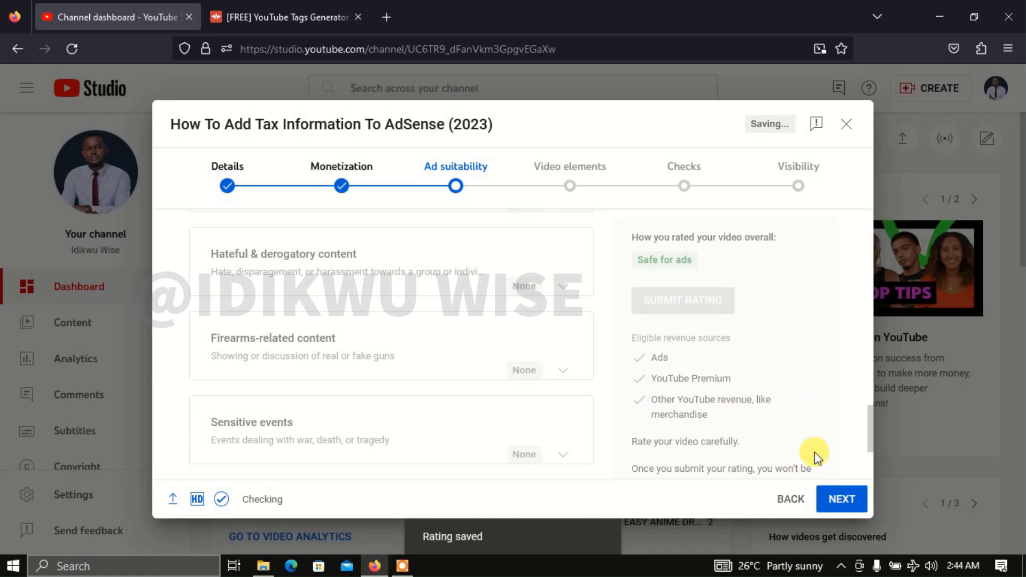
left_click(849, 506)
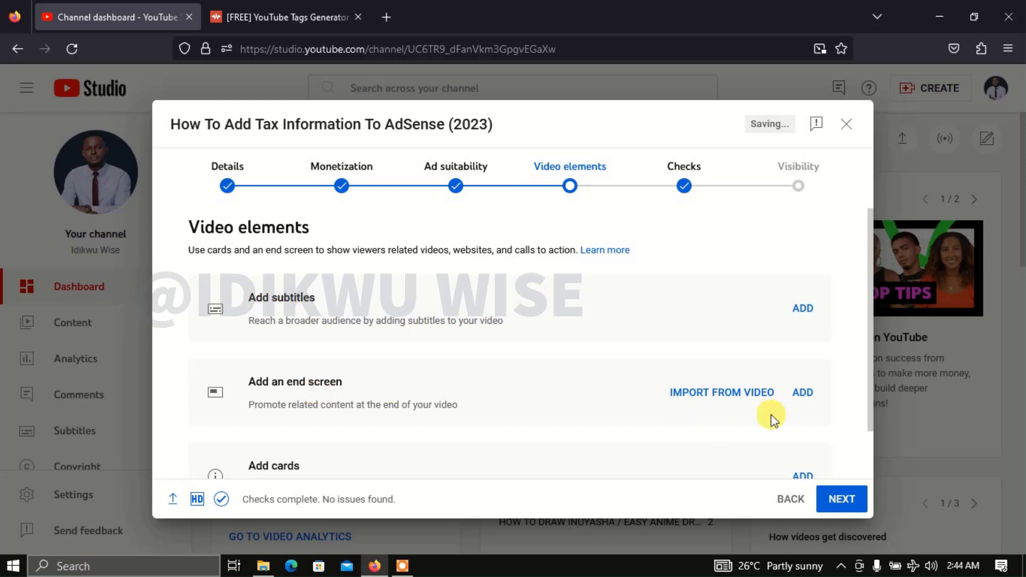
Step: Add an end screen to the video using the "2 videos" template and save it
left_click(802, 401)
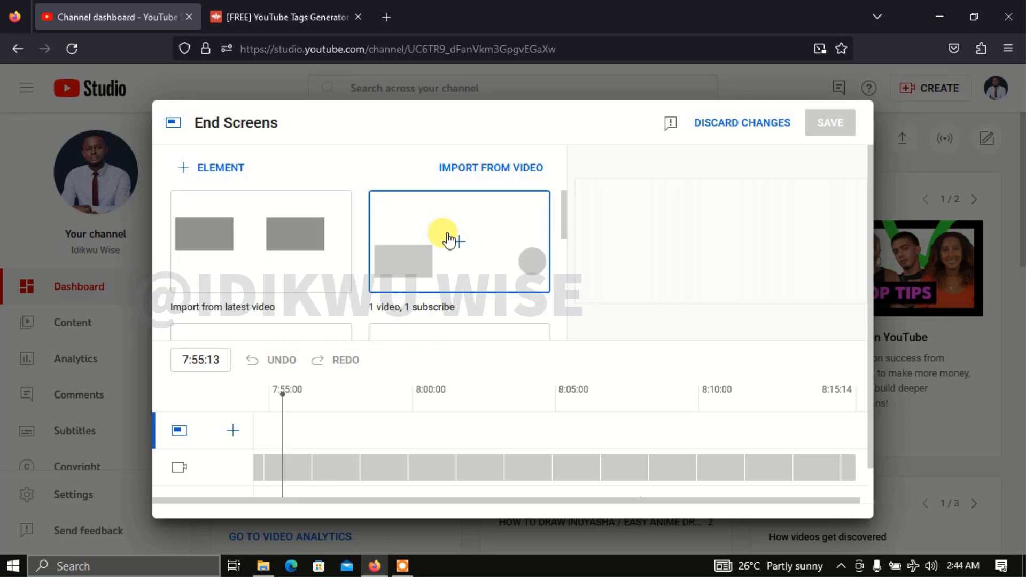
scroll(299, 331, "down", 3)
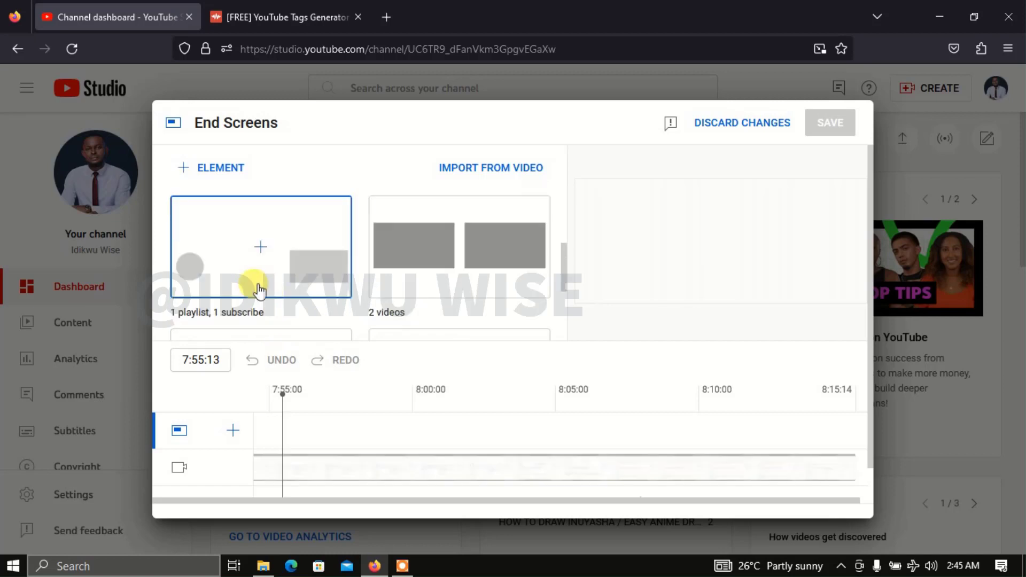
left_click(422, 256)
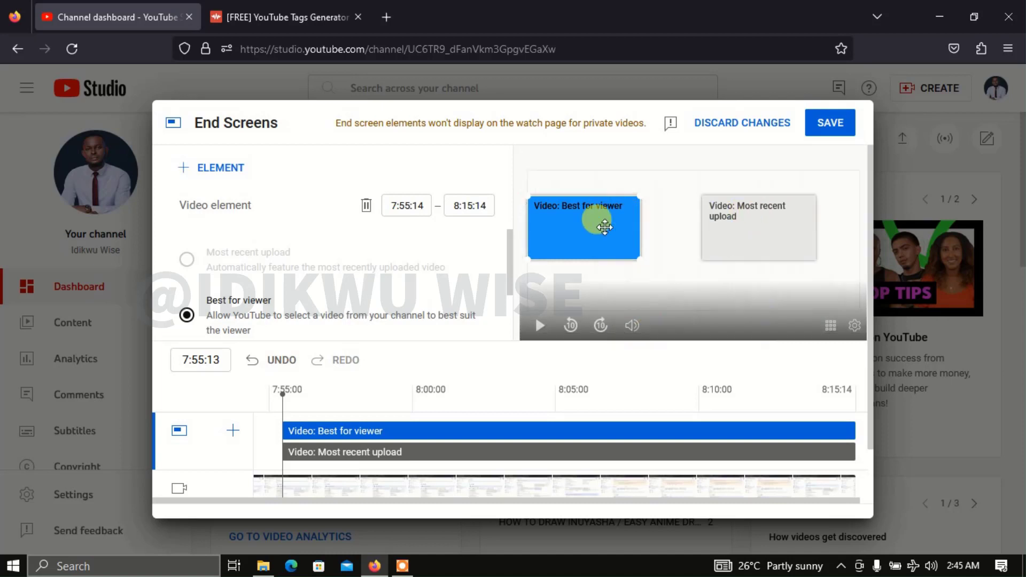
left_click(840, 125)
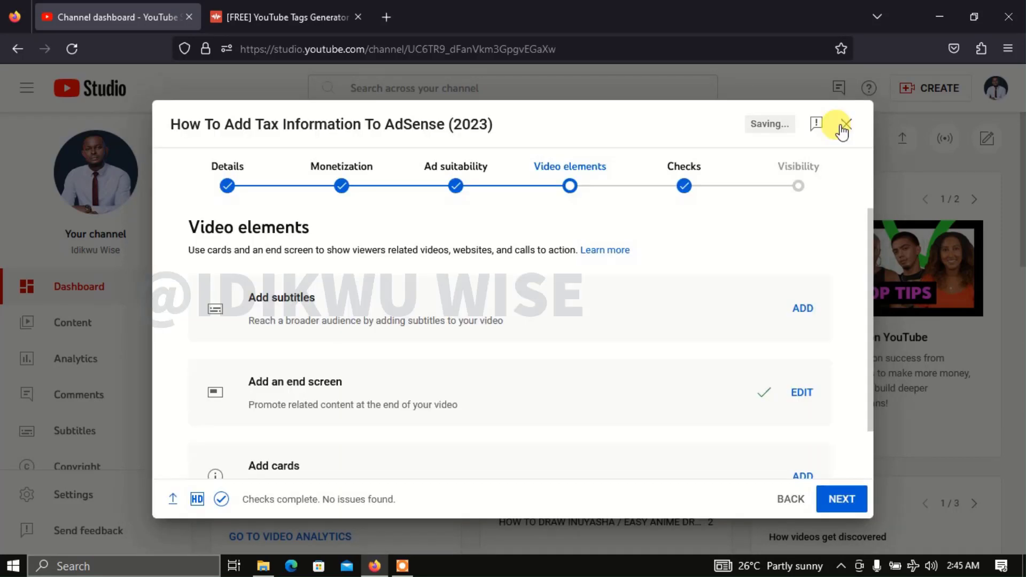
Step: Add a video card at 7:18:21 linking to the "How To Draw Mazda MX-5 (1995)" video and save it
left_click_drag(868, 257, 871, 293)
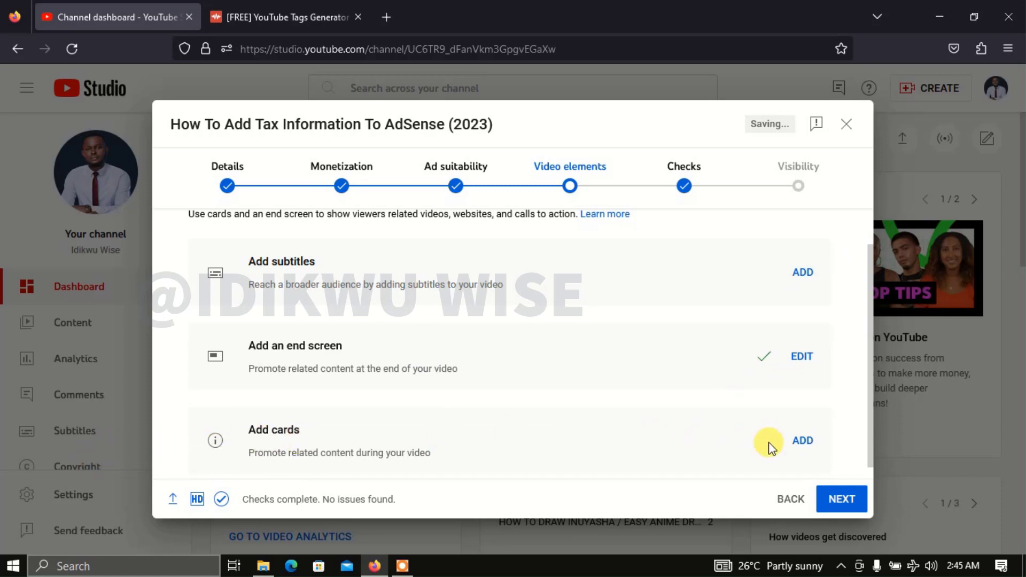
left_click(801, 445)
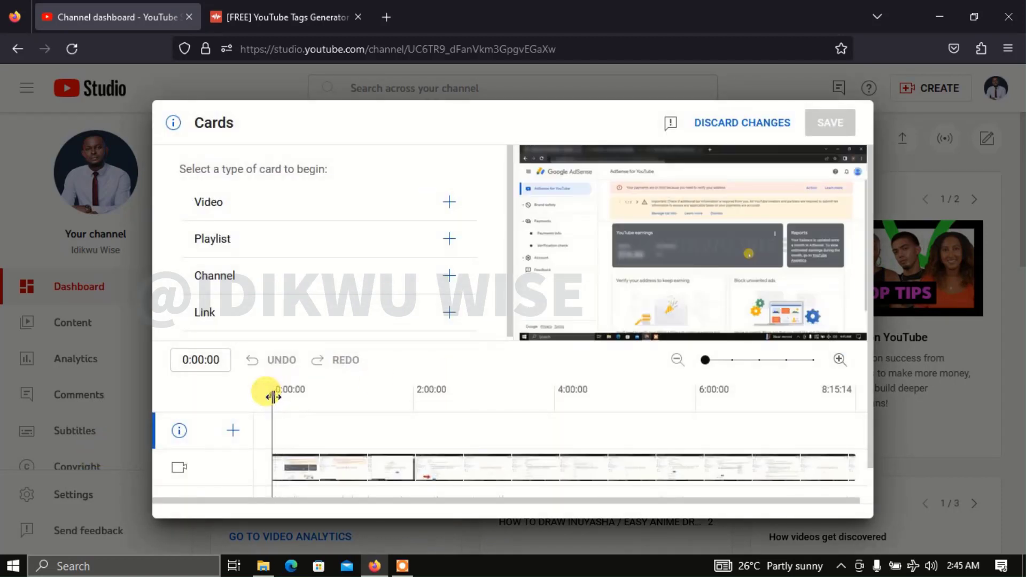
left_click_drag(273, 396, 724, 394)
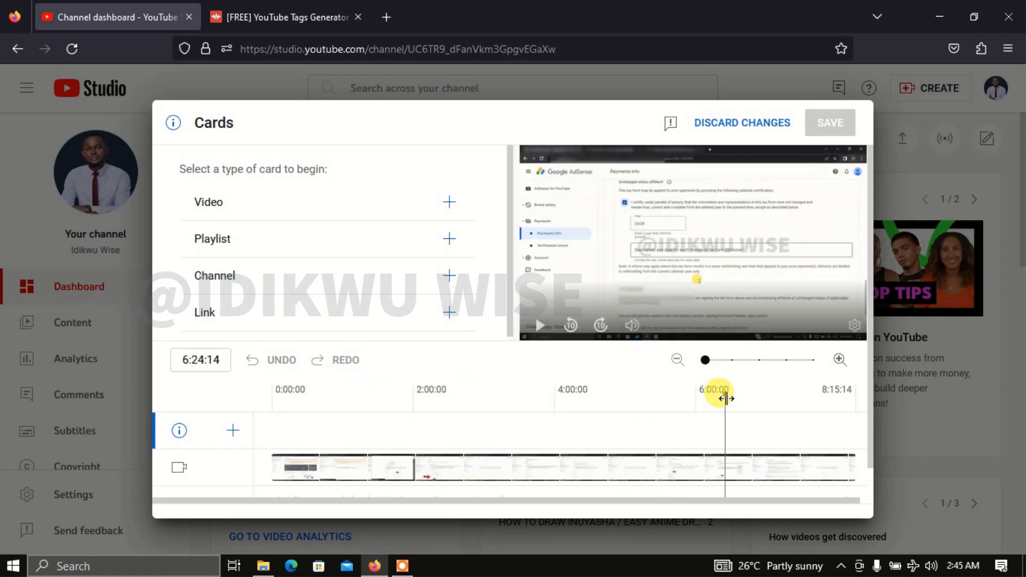
left_click(412, 402)
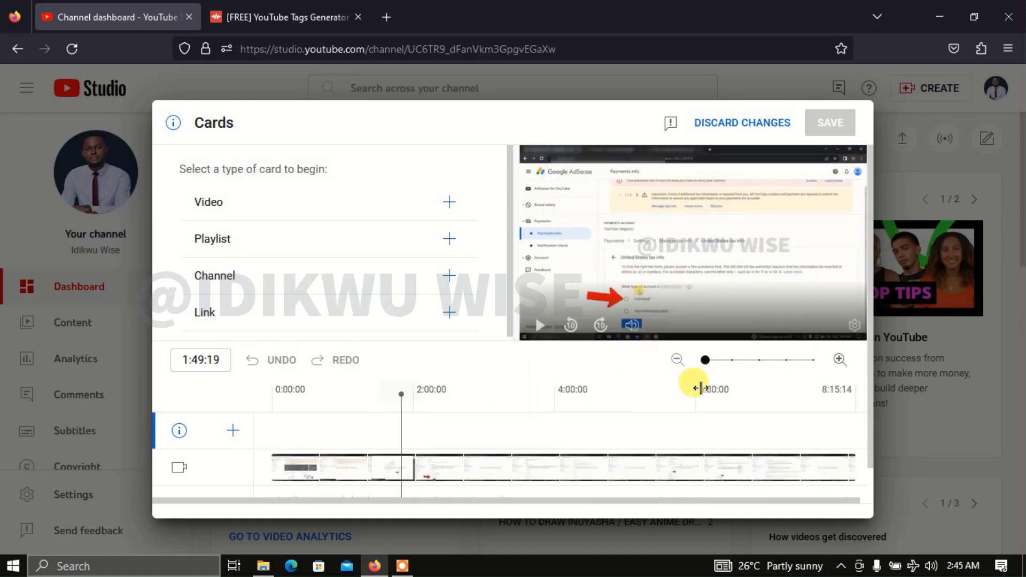
left_click_drag(770, 388, 788, 387)
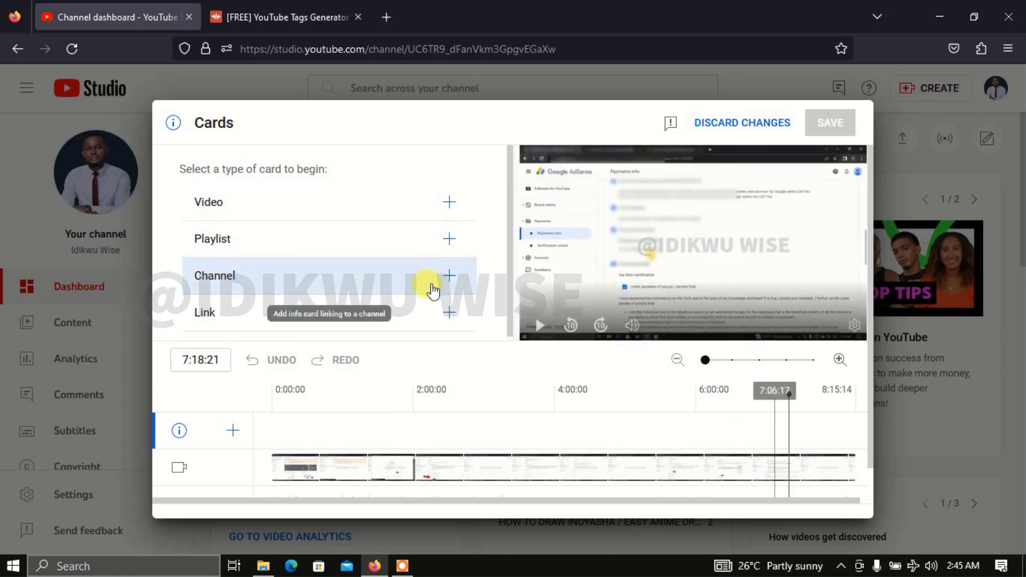
left_click(449, 201)
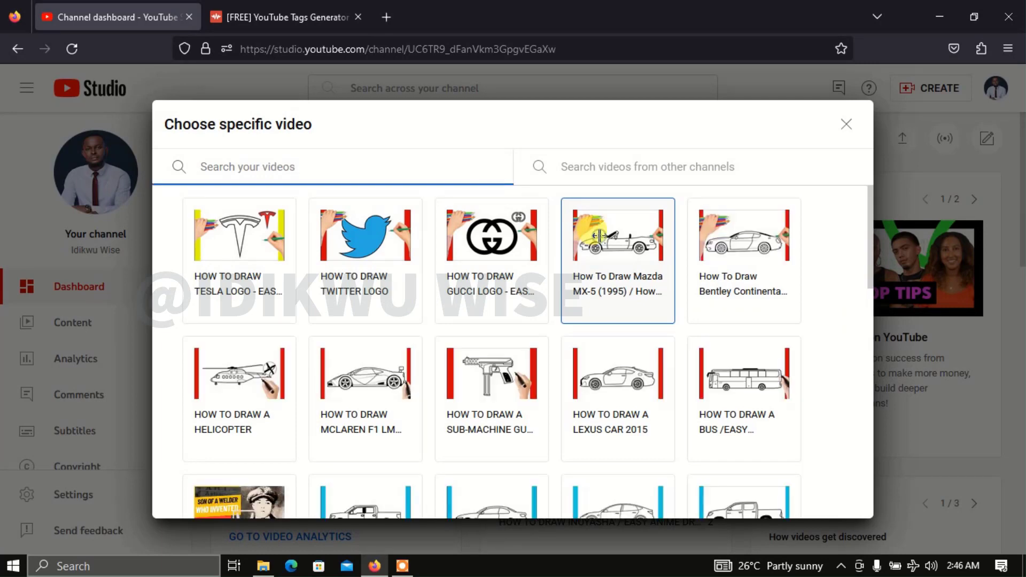
left_click(609, 226)
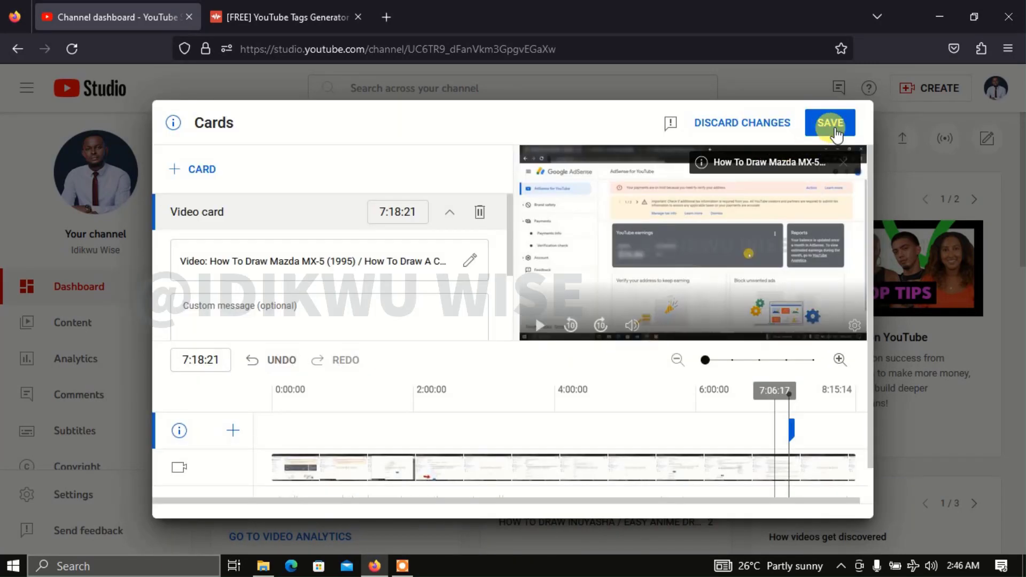
left_click(834, 128)
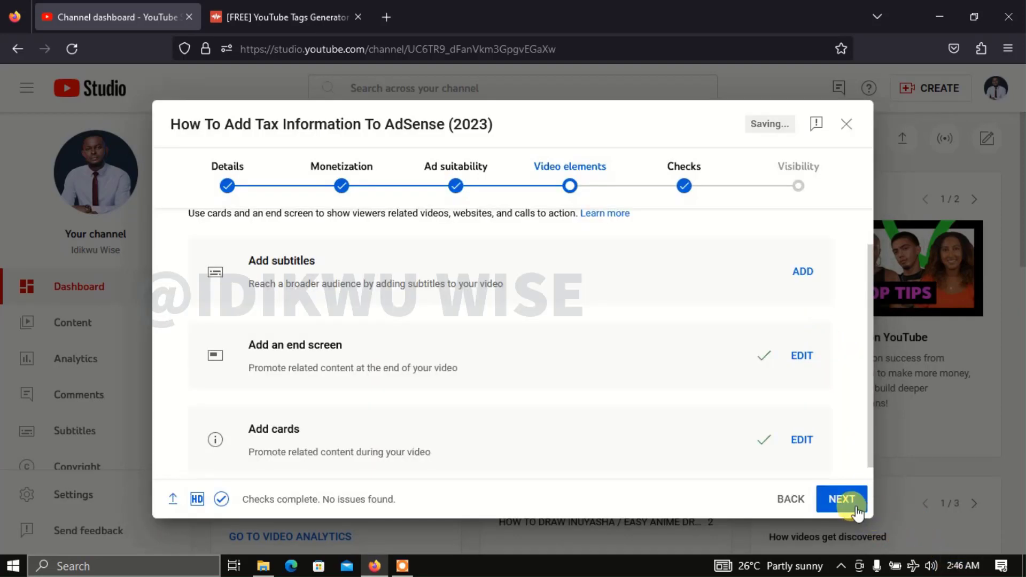
Step: Continue past the Checks stage and set the video's visibility to Public
left_click(854, 509)
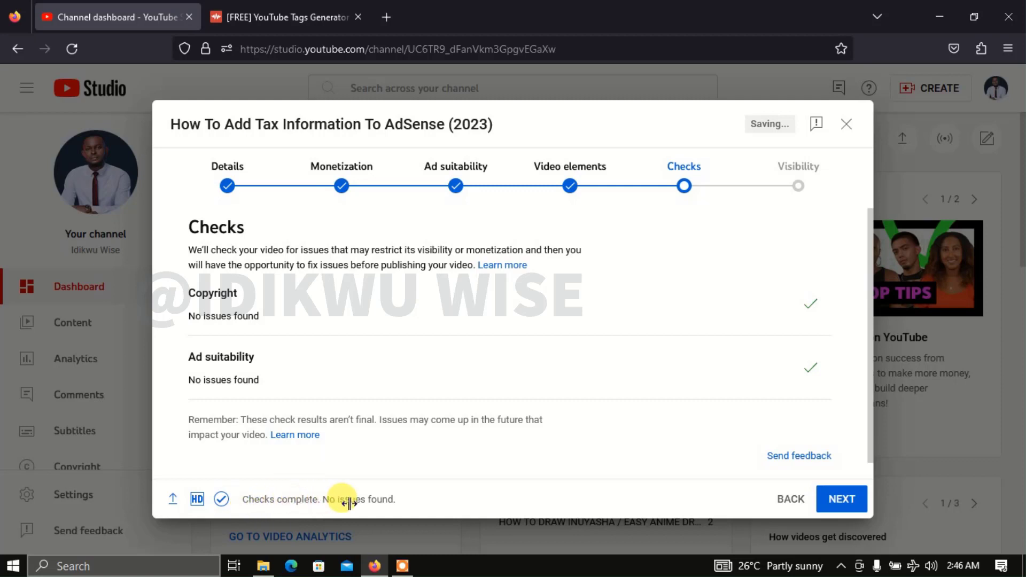
left_click(841, 501)
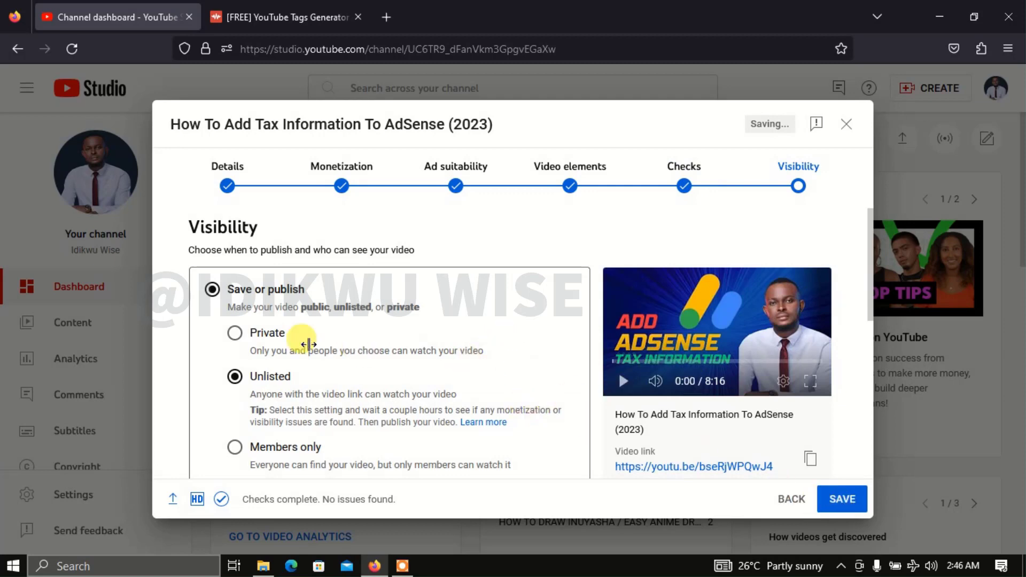
scroll(312, 418, "down", 6)
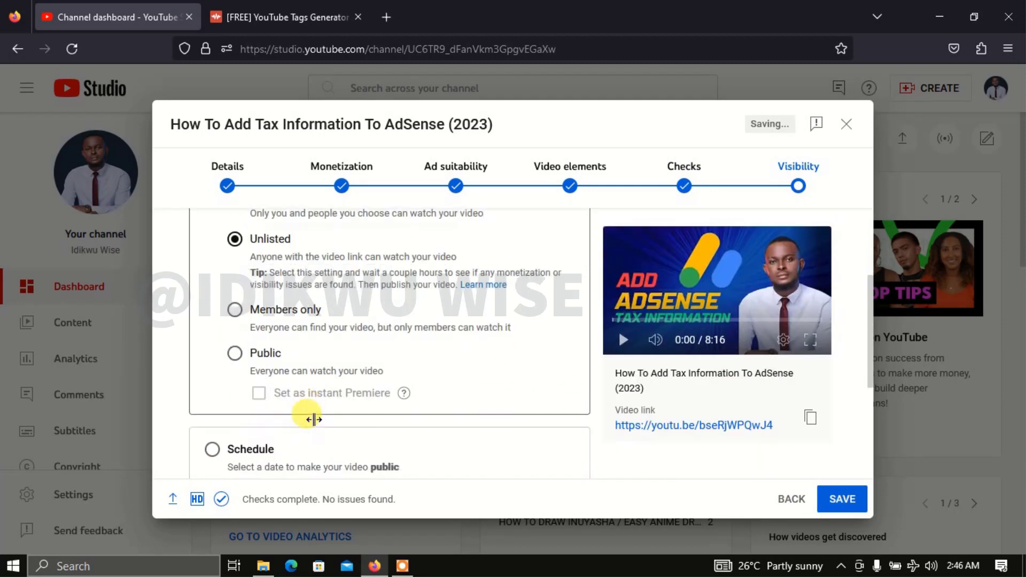
scroll(245, 292, "up", 2)
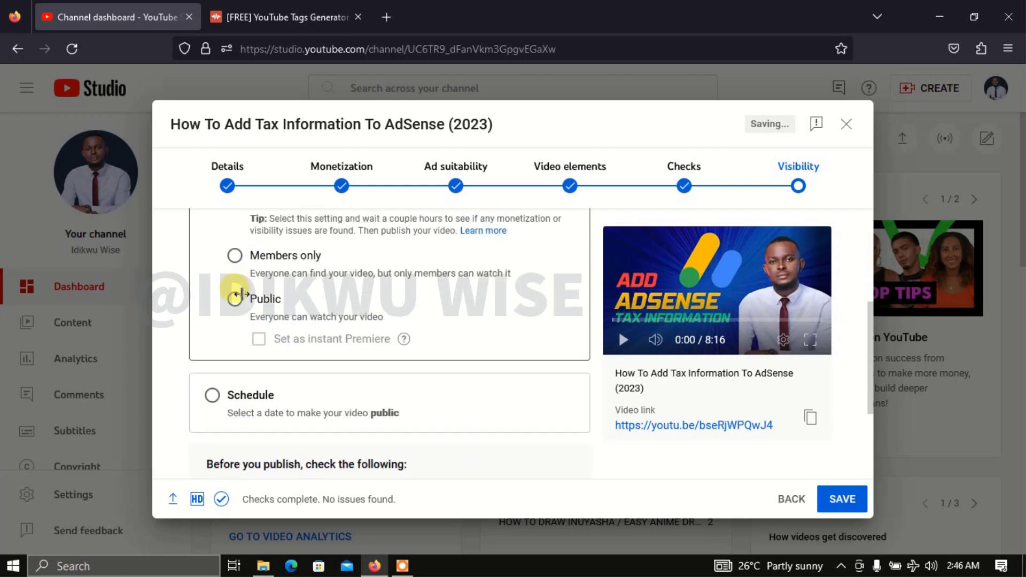
left_click(236, 302)
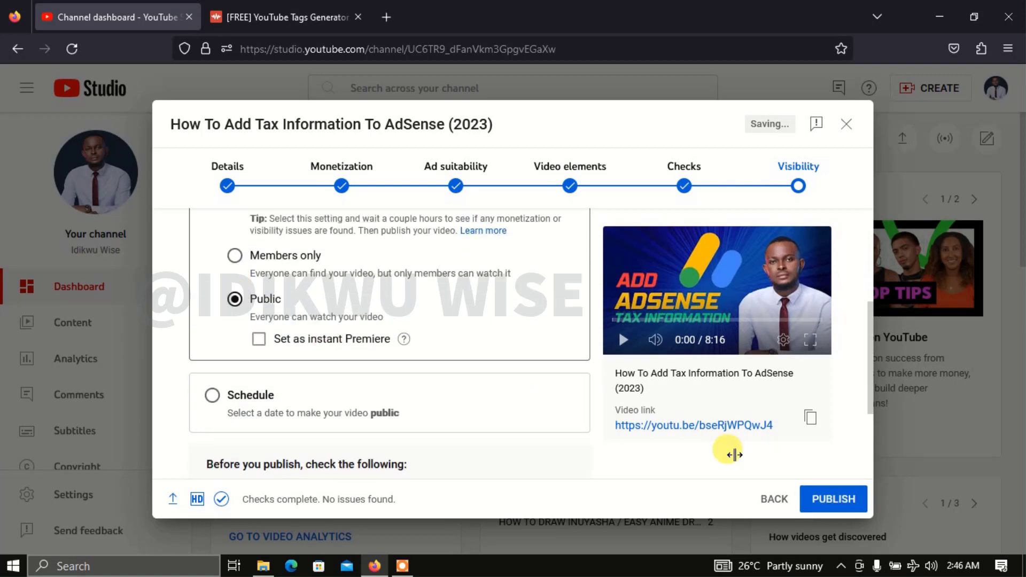
Step: Review the remaining visibility options and publish the video
scroll(312, 302, "up", 4)
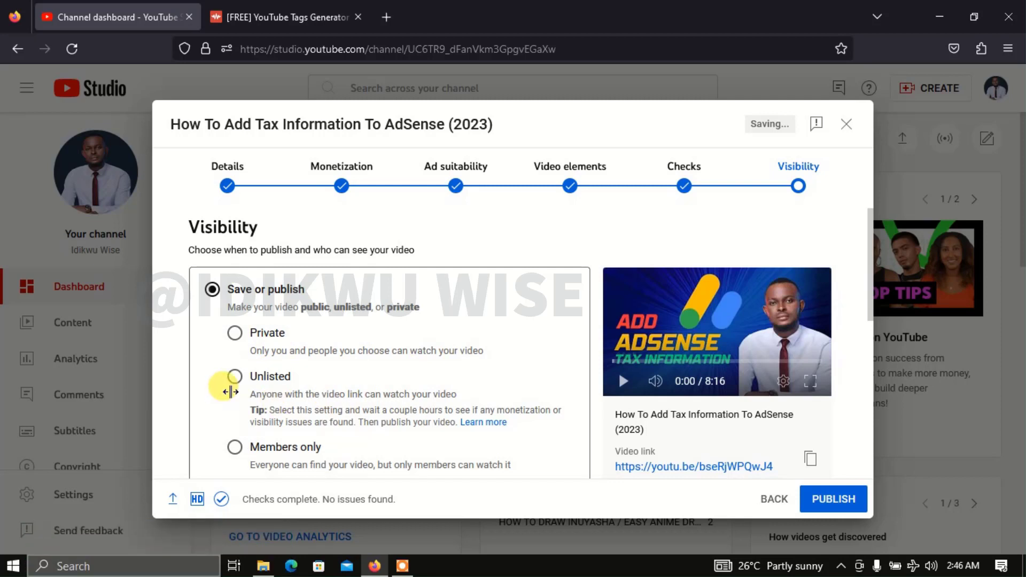
scroll(321, 435, "down", 3)
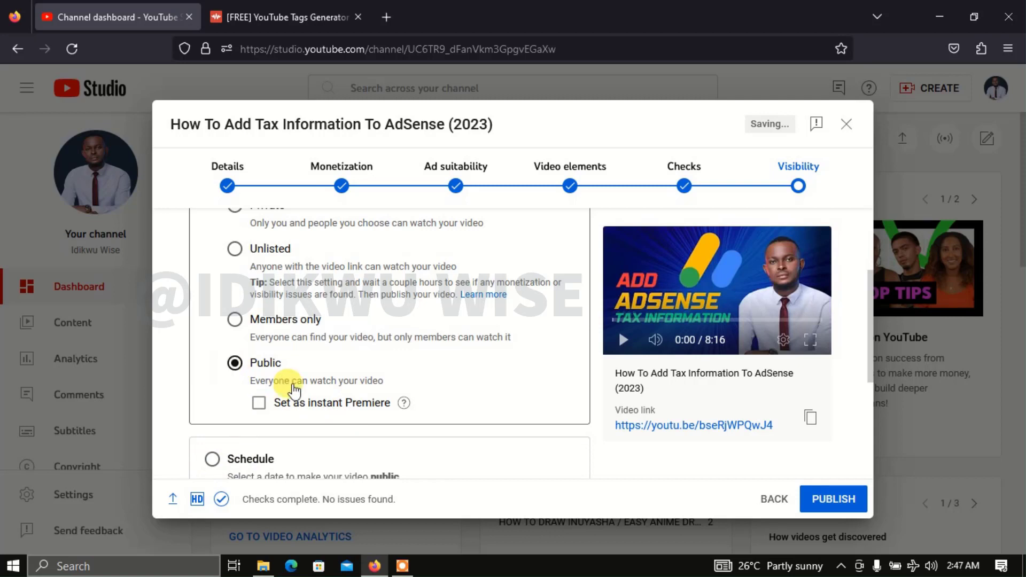
left_click(849, 501)
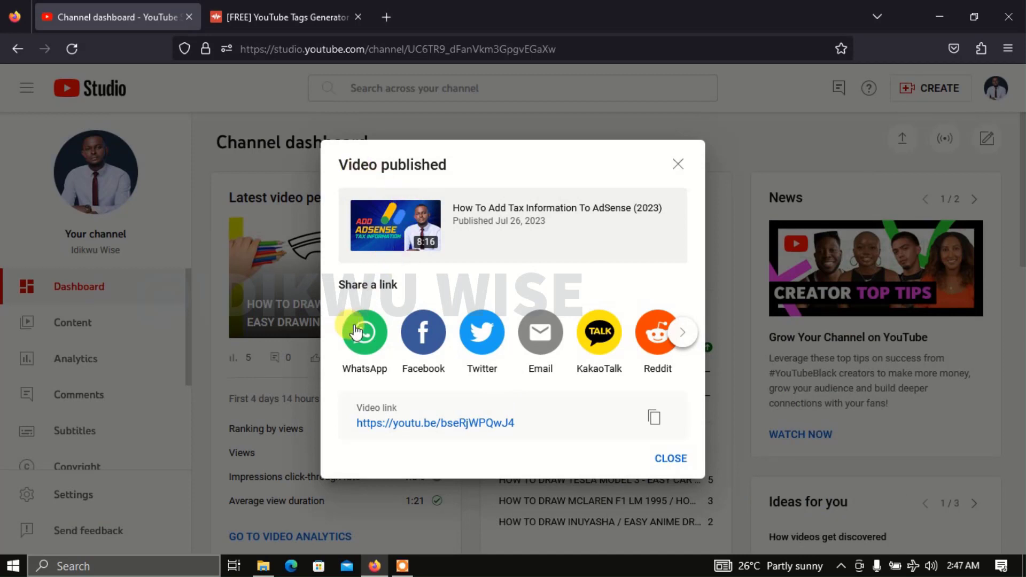
Step: Browse the link-sharing options for the published video, then close the confirmation dialog
left_click(681, 334)
left_click(682, 334)
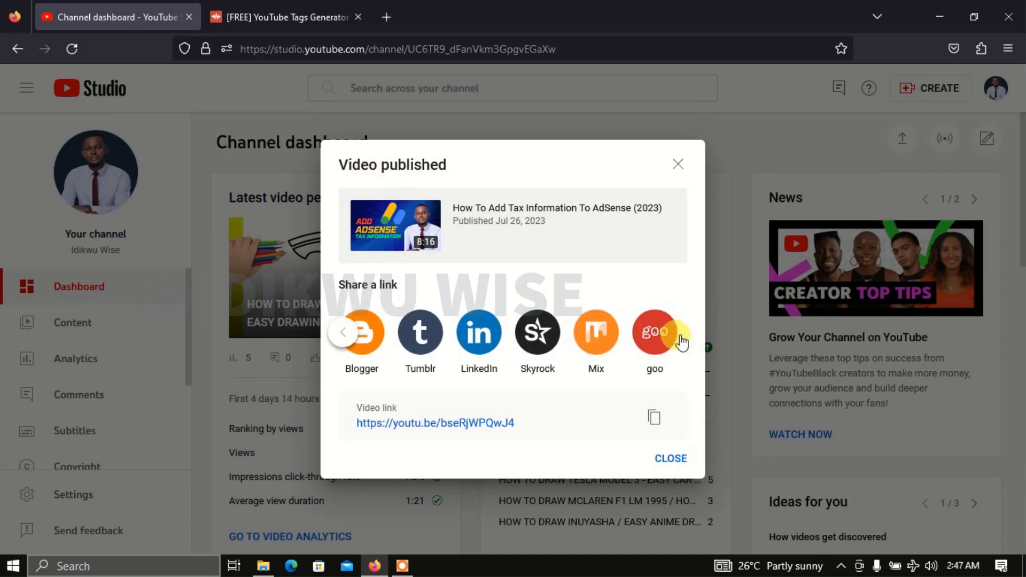
left_click(341, 337)
left_click(341, 336)
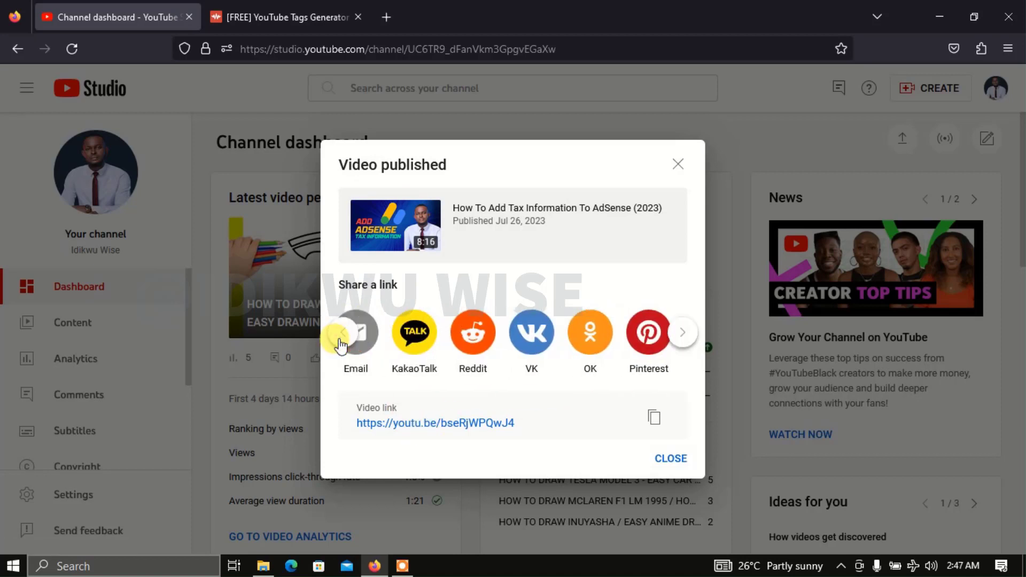
left_click(340, 338)
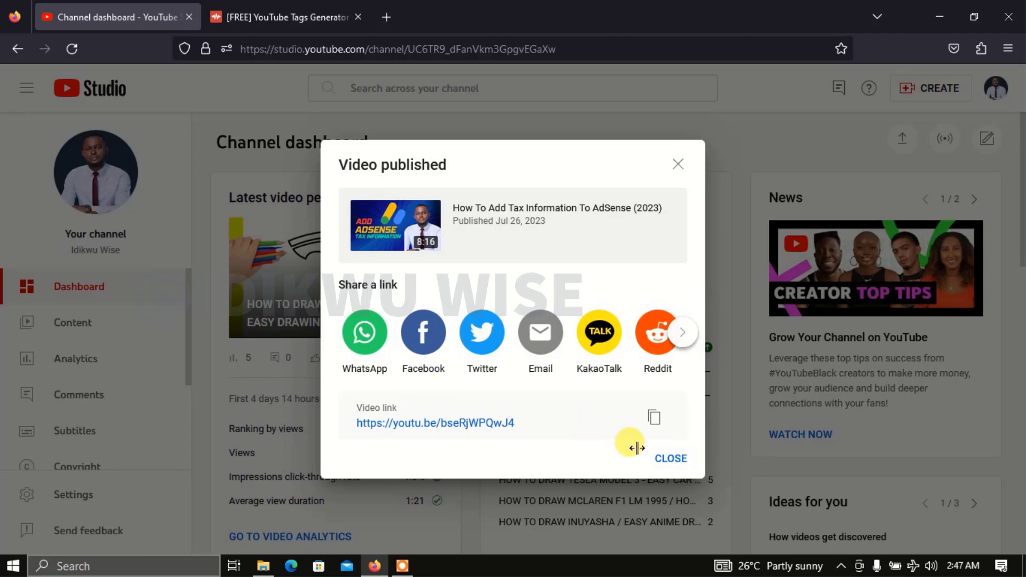
left_click(672, 461)
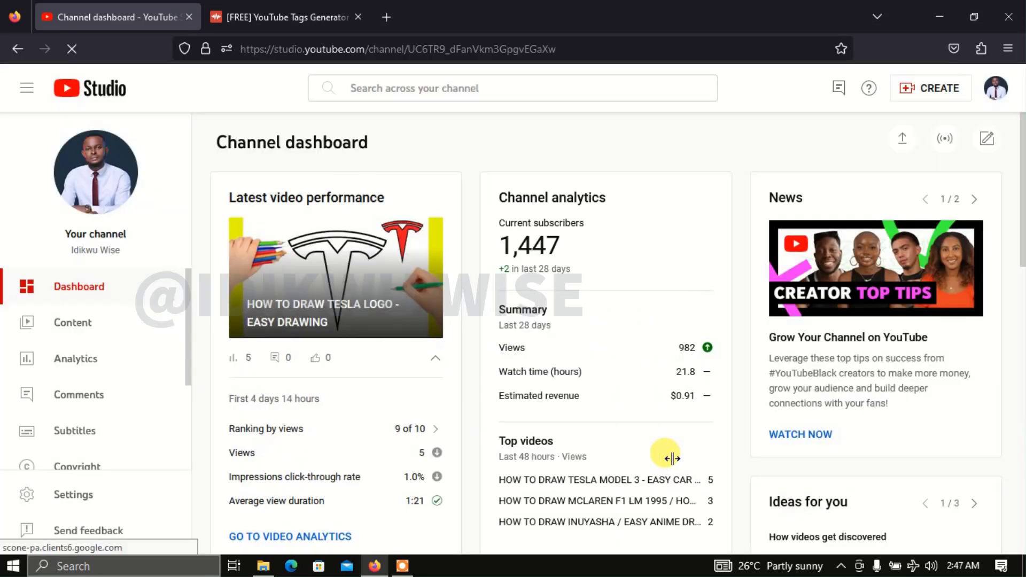